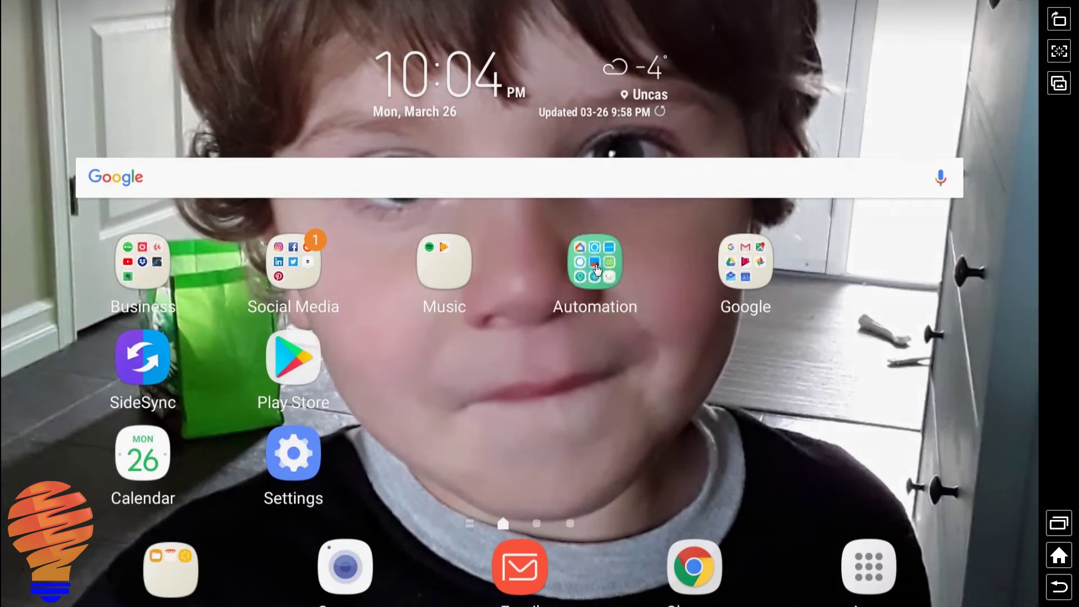
- Launch Alexa from the Automation folder and start a new routine from the Routines page
{"action": "left_click", "coordinate": [596, 269]}
{"action": "left_click", "coordinate": [372, 148]}
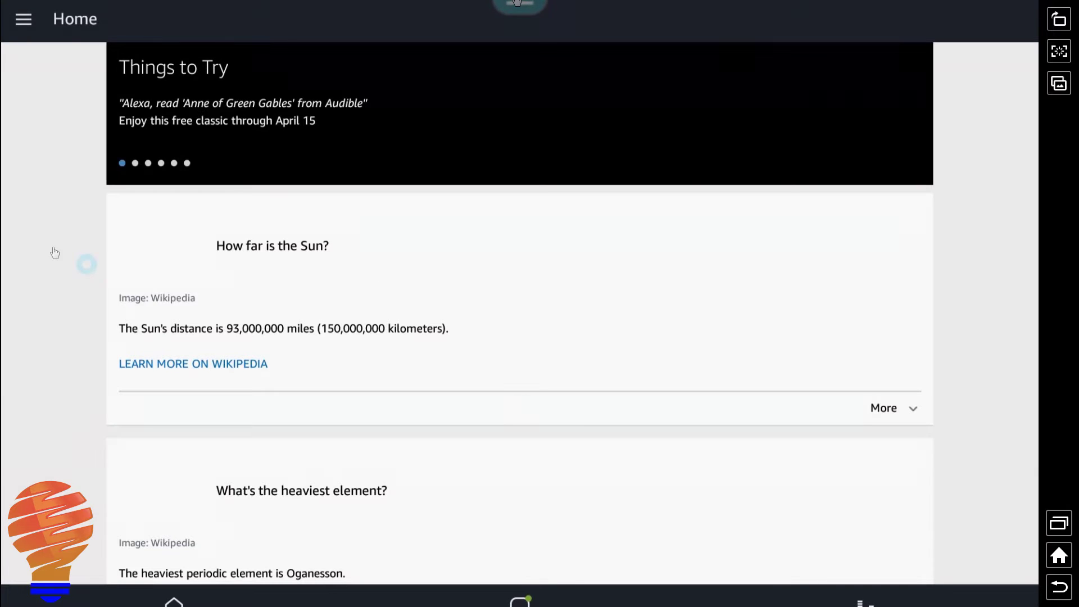
{"action": "left_click", "coordinate": [25, 22]}
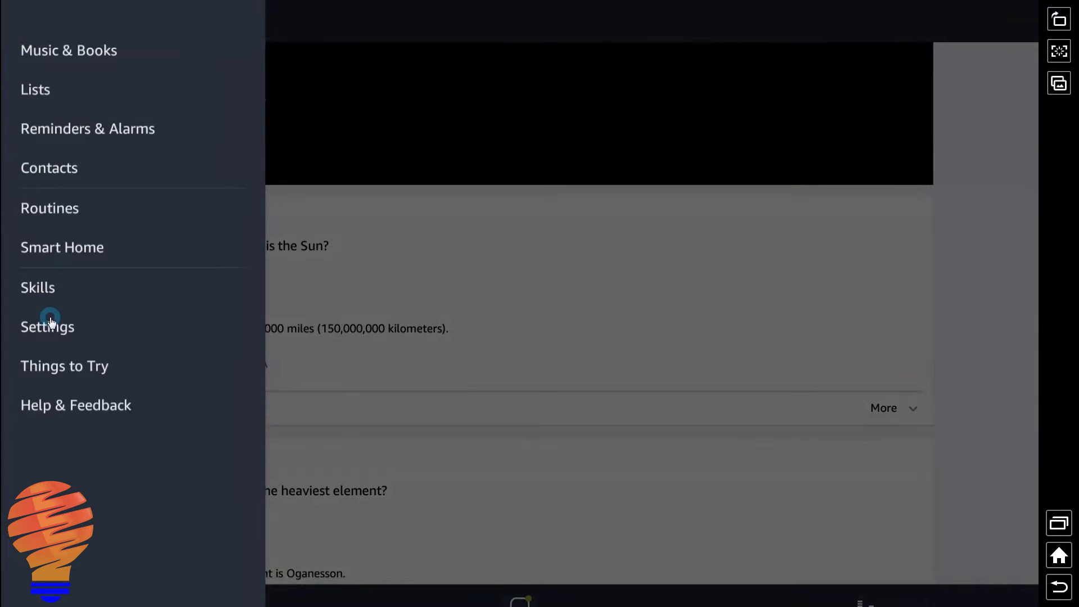
{"action": "left_click", "coordinate": [45, 210]}
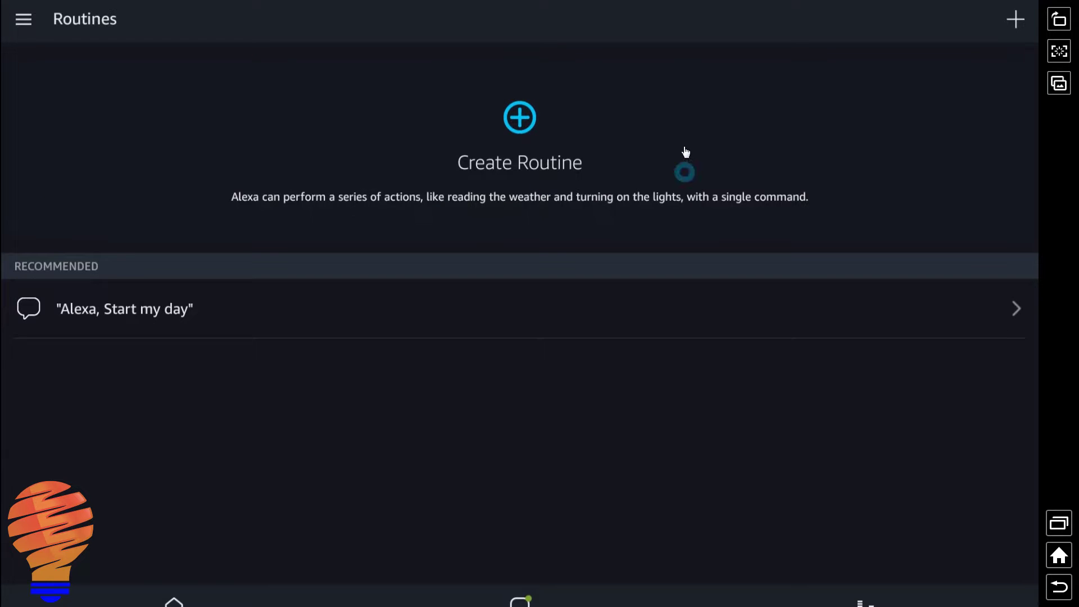
{"action": "left_click", "coordinate": [520, 118]}
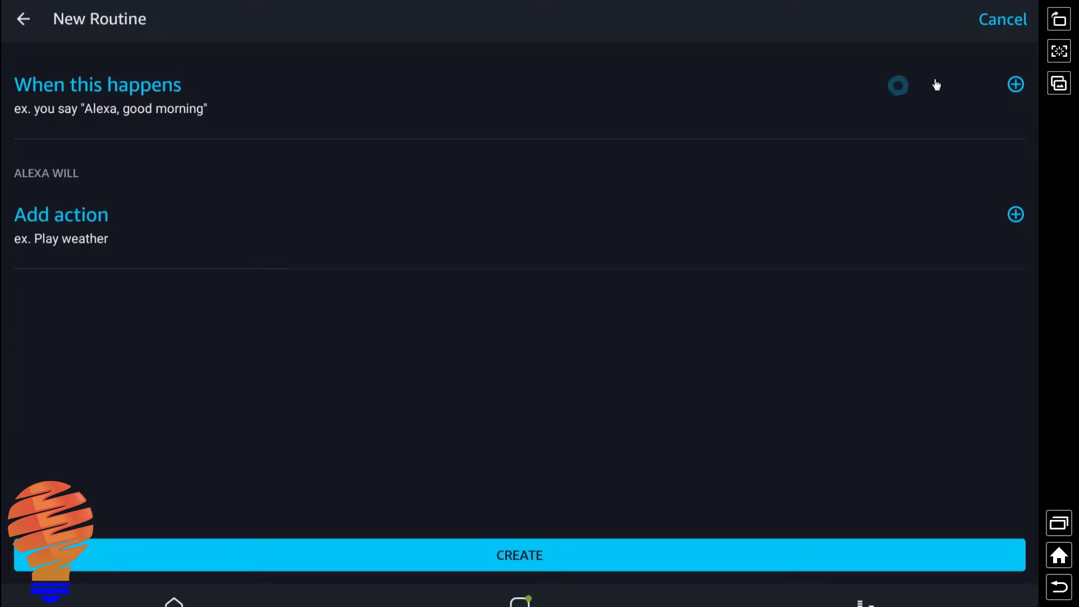
- Set the routine's voice trigger to the phrase 'Alexa, Good Morning'
{"action": "left_click", "coordinate": [1015, 85]}
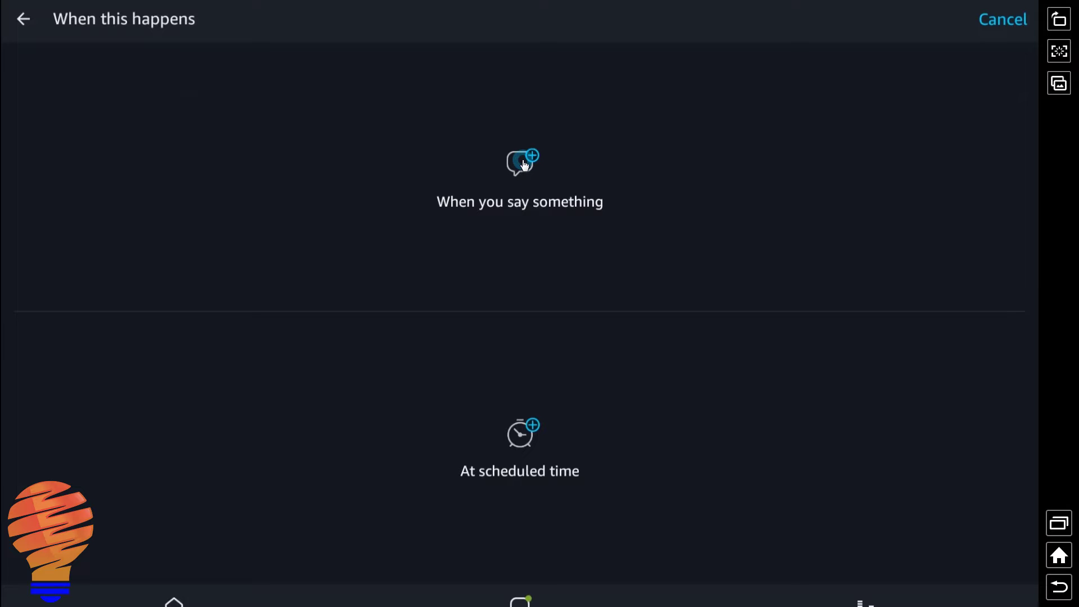
{"action": "left_click", "coordinate": [523, 165]}
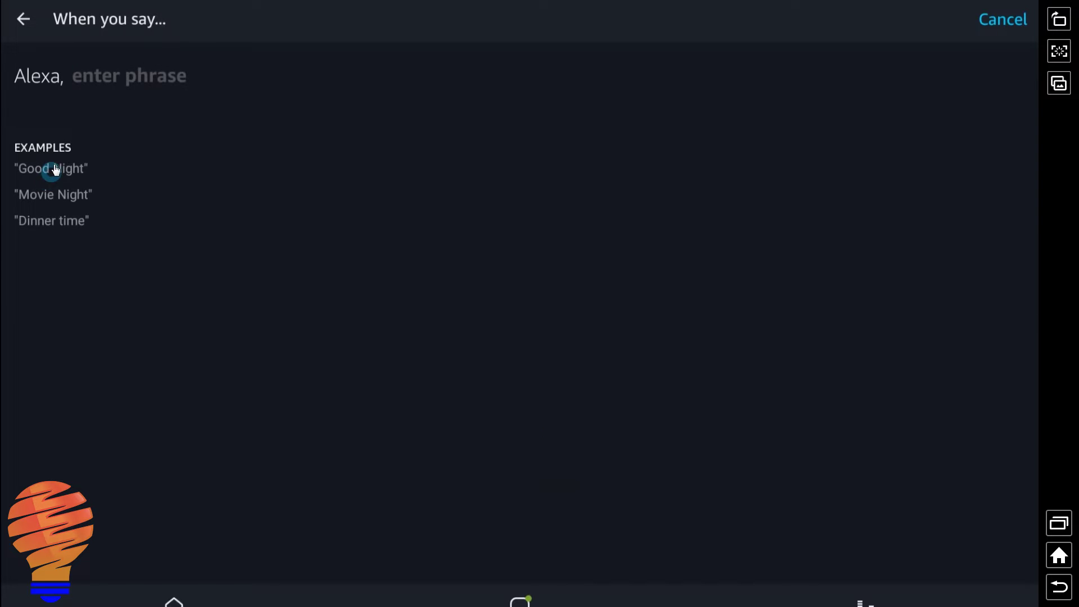
{"action": "type", "text": "Goog"}
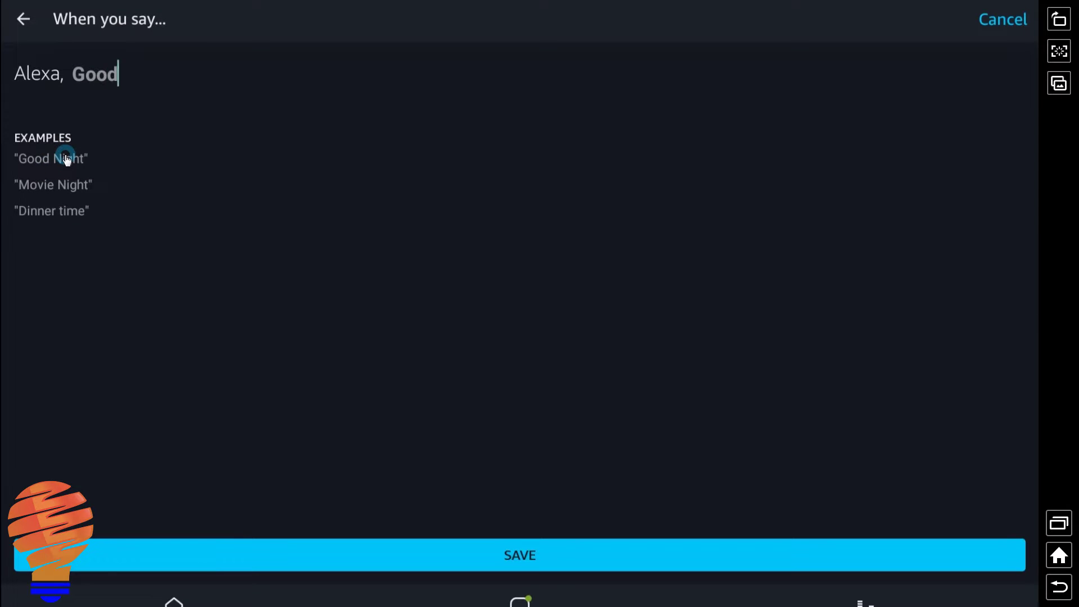
{"action": "type", "text": " Morning"}
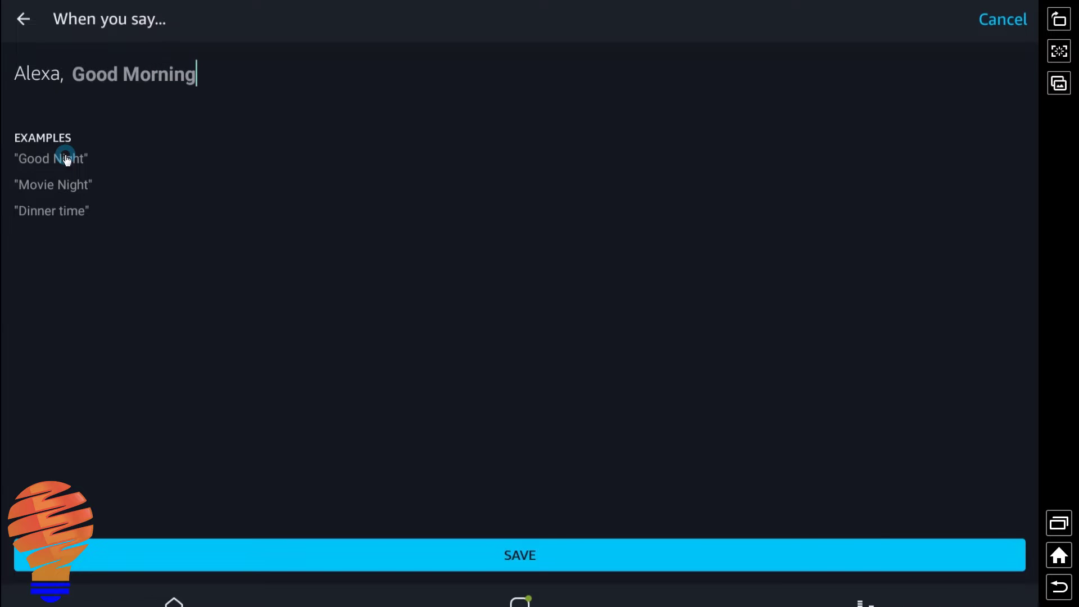
{"action": "left_click", "coordinate": [481, 556]}
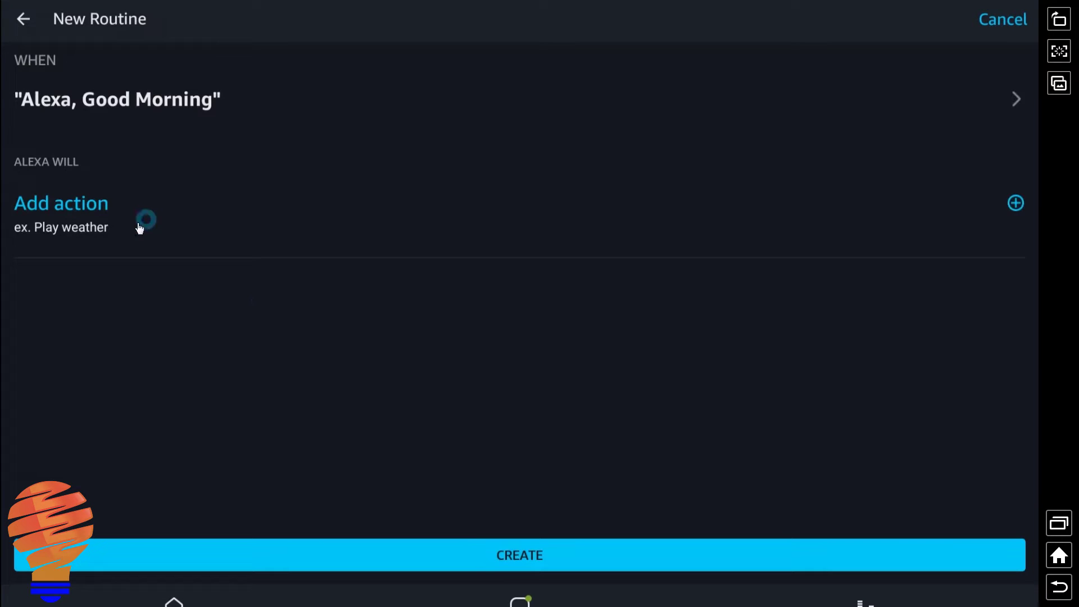
- Add an Alexa Says action: 'What's up early bird? Time to get that worm.'
{"action": "left_click", "coordinate": [1016, 203]}
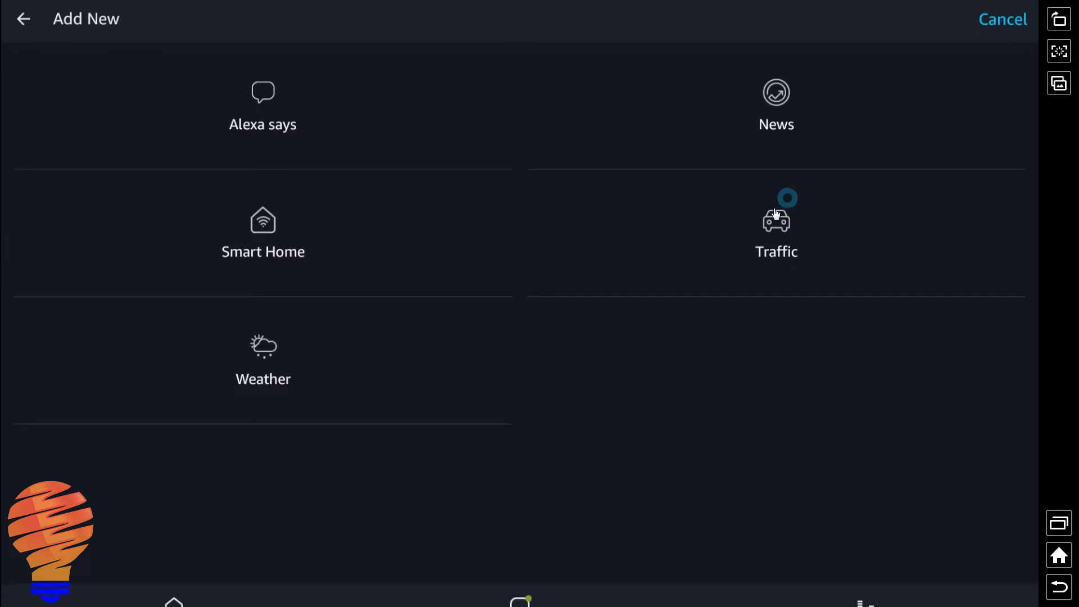
{"action": "left_click", "coordinate": [264, 105]}
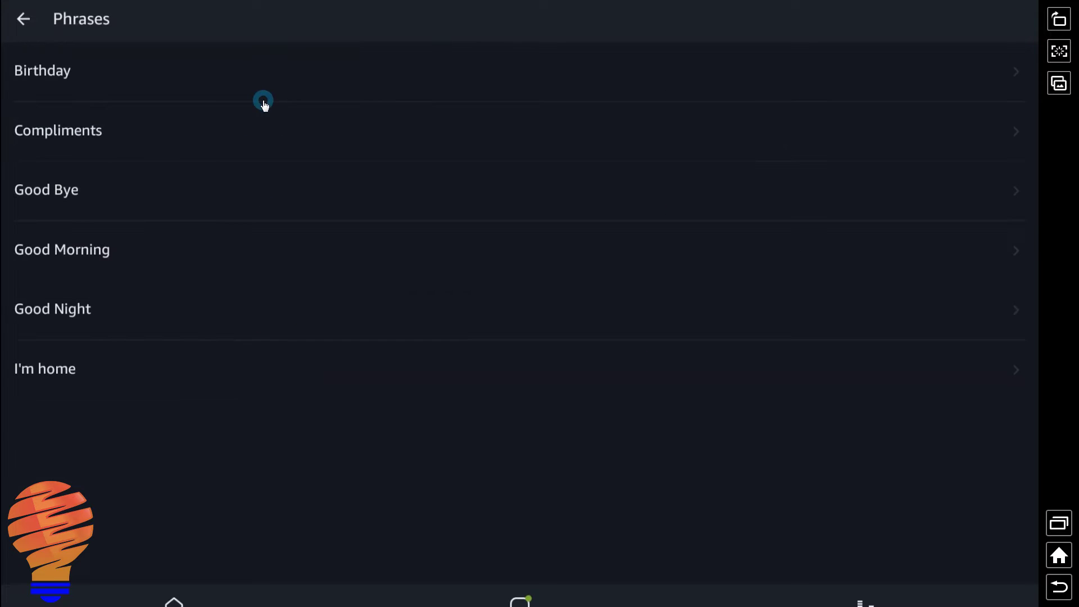
{"action": "left_click", "coordinate": [82, 262]}
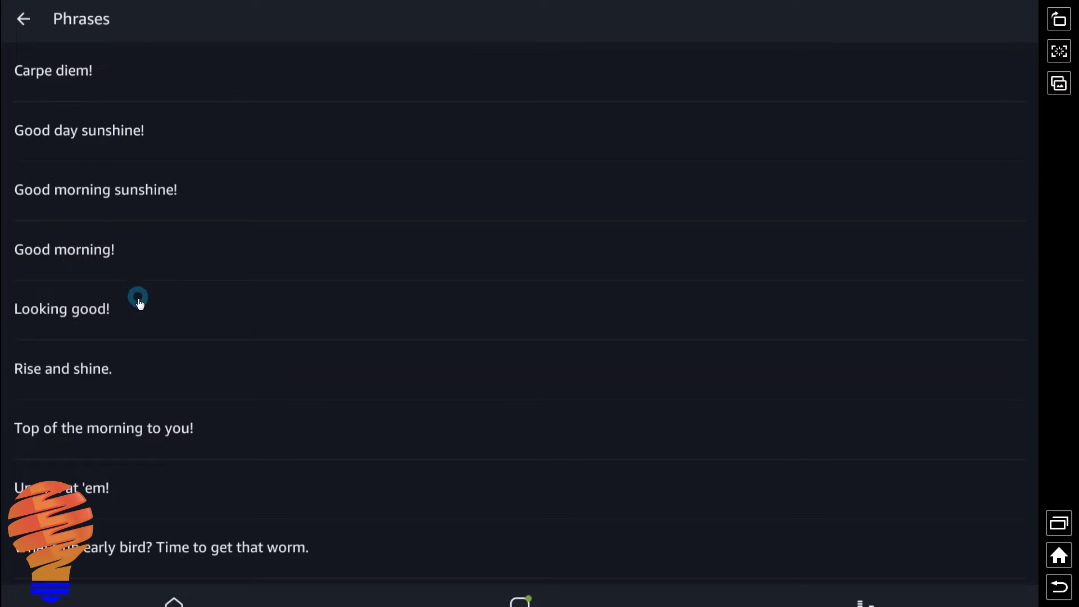
{"action": "left_click", "coordinate": [181, 550]}
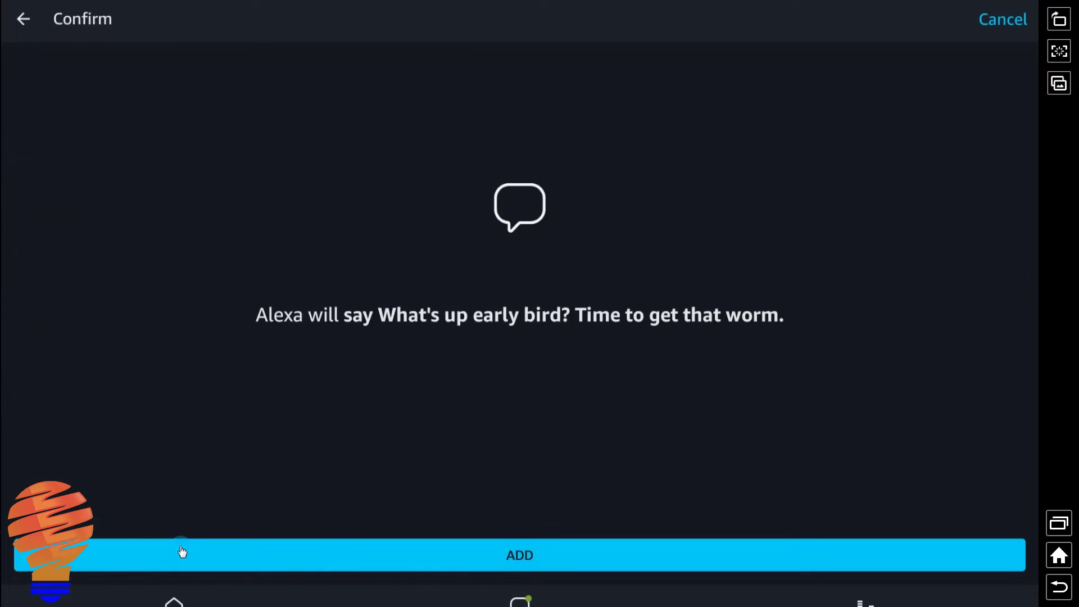
{"action": "left_click", "coordinate": [540, 556]}
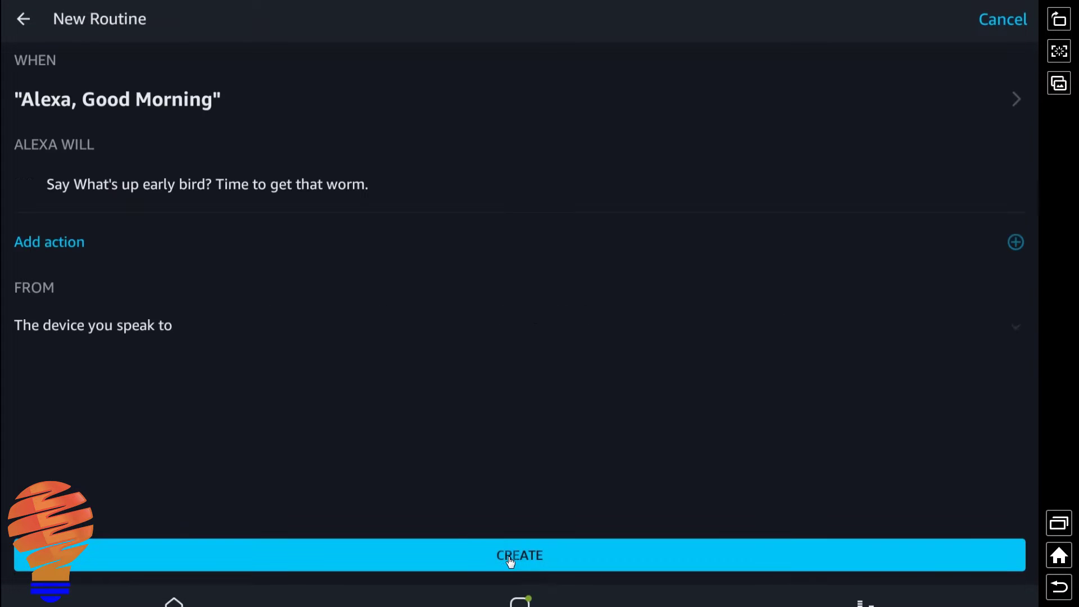
- Add a smart home action turning on the Table Lamp at 50% brightness
{"action": "left_click", "coordinate": [1016, 243]}
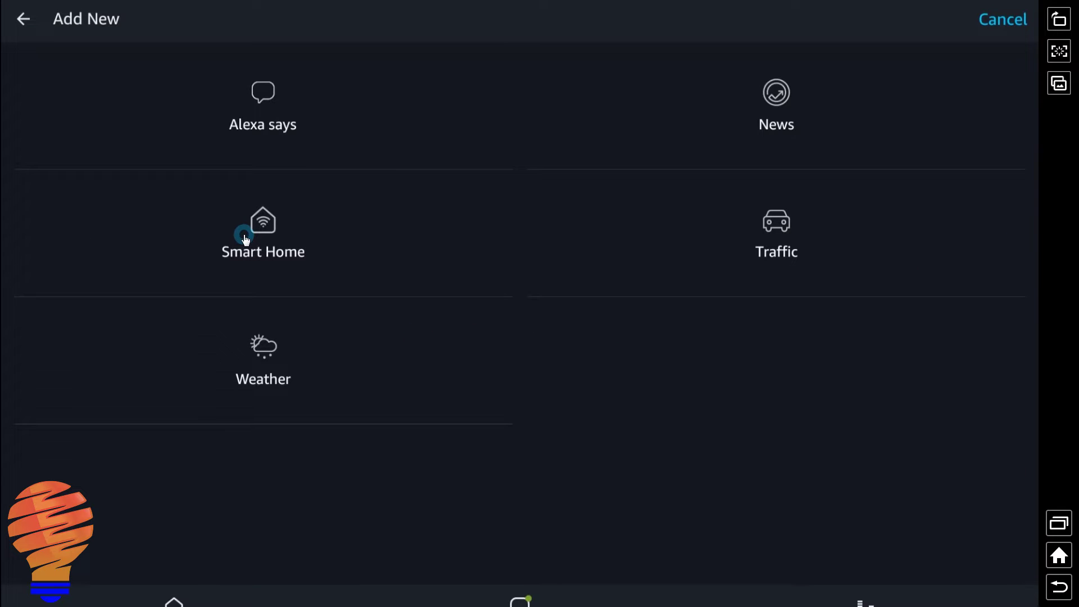
{"action": "left_click", "coordinate": [245, 239]}
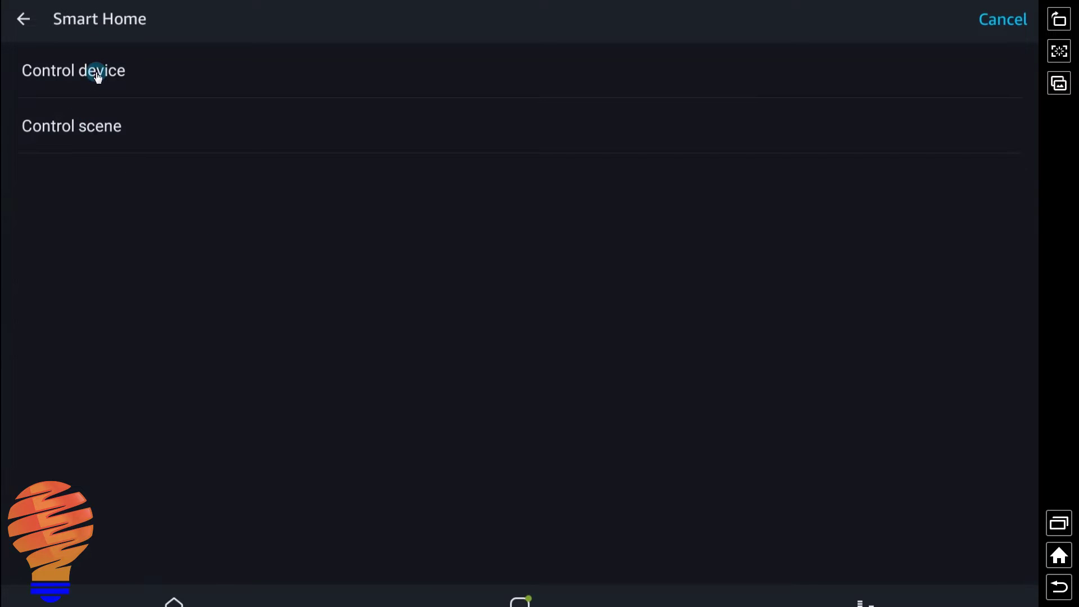
{"action": "left_click", "coordinate": [97, 78]}
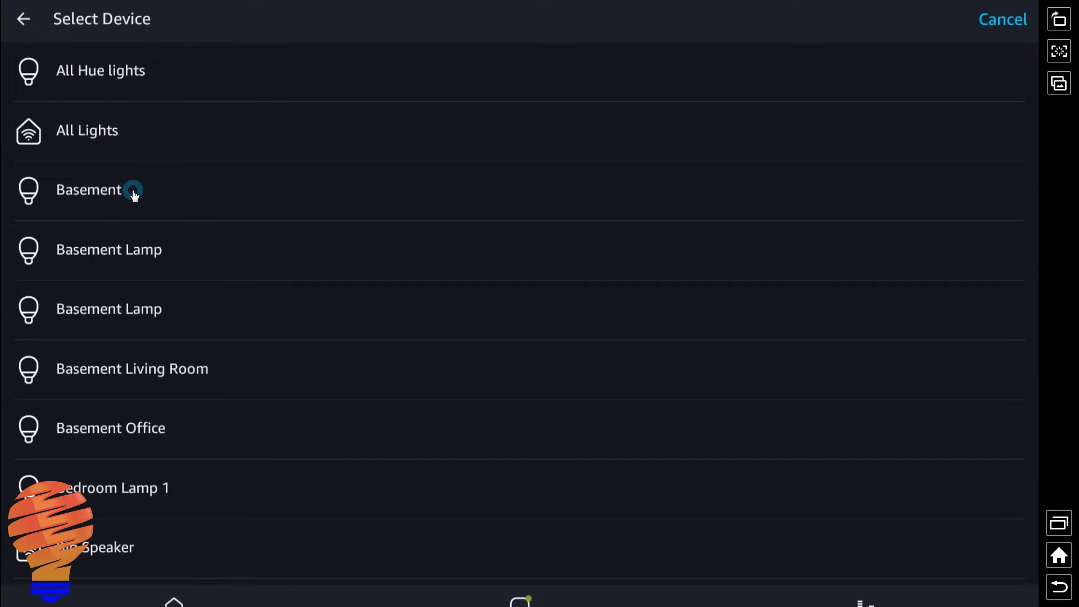
{"action": "scroll", "coordinate": [132, 191], "scroll_direction": "down", "scroll_amount": 2}
{"action": "scroll", "coordinate": [134, 195], "scroll_direction": "down", "scroll_amount": 10}
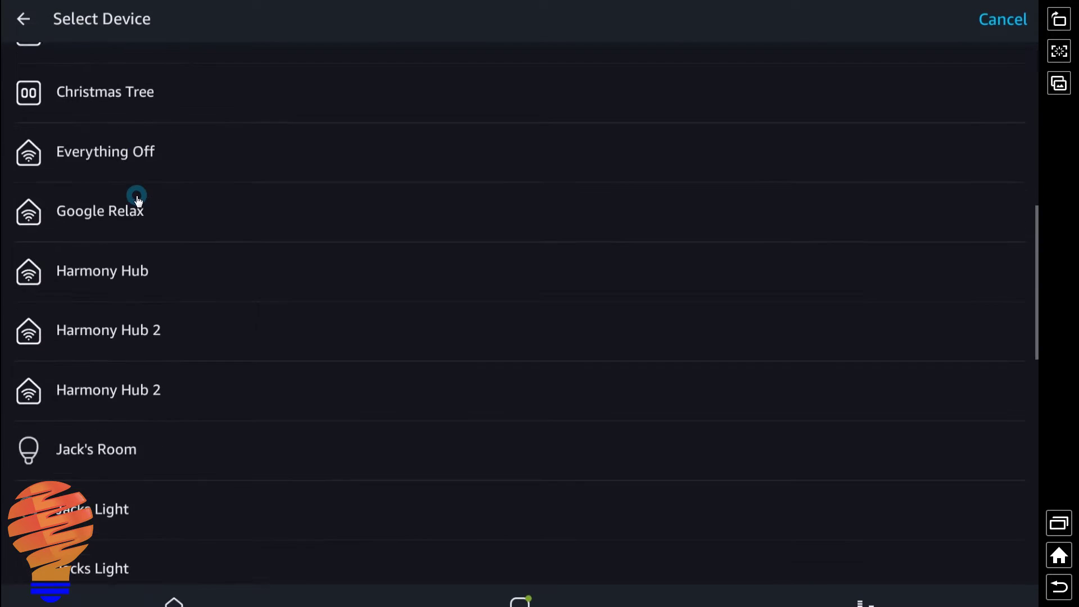
{"action": "scroll", "coordinate": [139, 201], "scroll_direction": "down", "scroll_amount": 12}
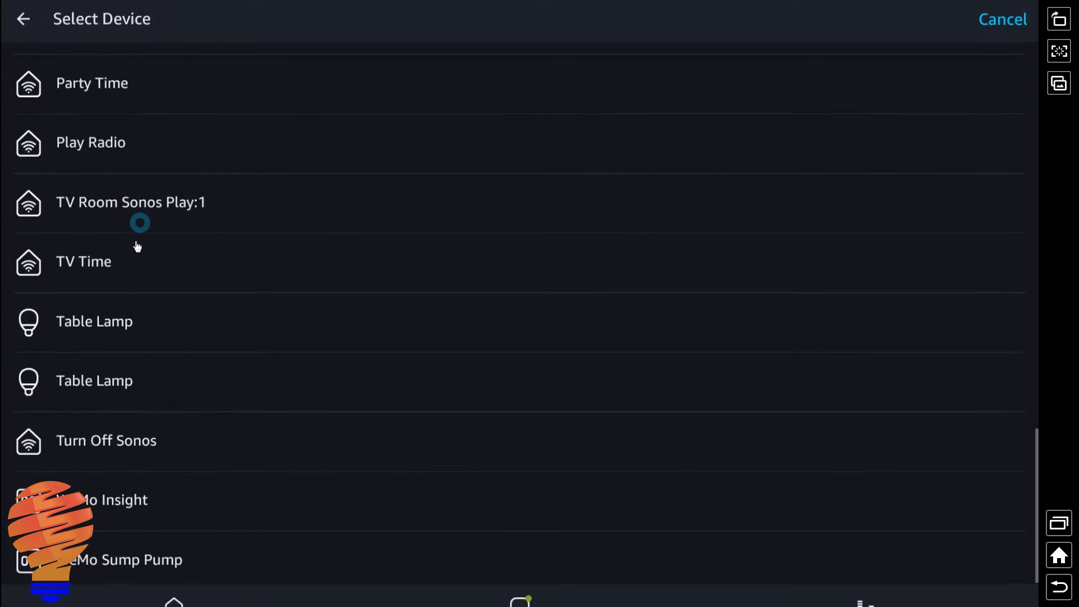
{"action": "left_click", "coordinate": [90, 331]}
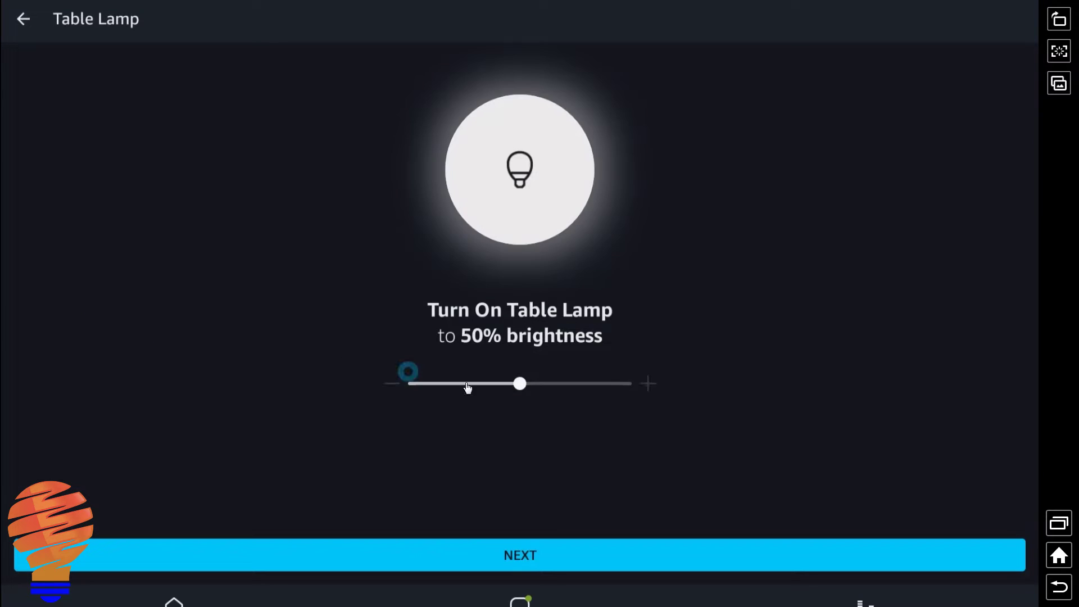
{"action": "mouse_move", "coordinate": [541, 391]}
{"action": "left_mouse_down"}
{"action": "mouse_move", "coordinate": [593, 387]}
{"action": "mouse_move", "coordinate": [521, 390]}
{"action": "left_mouse_up"}
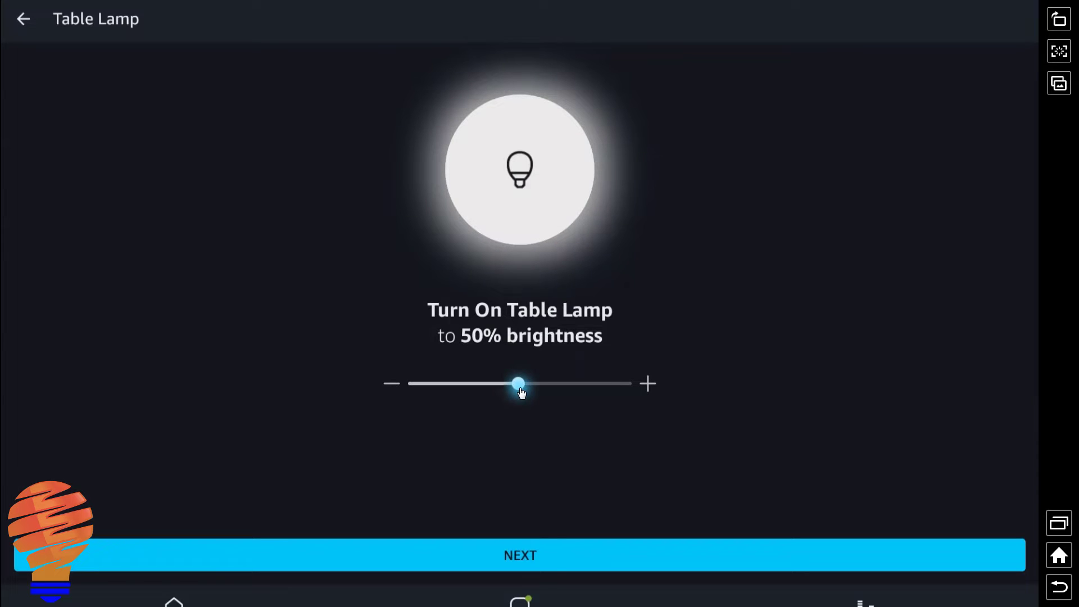
{"action": "left_click", "coordinate": [526, 559]}
{"action": "left_click", "coordinate": [526, 559]}
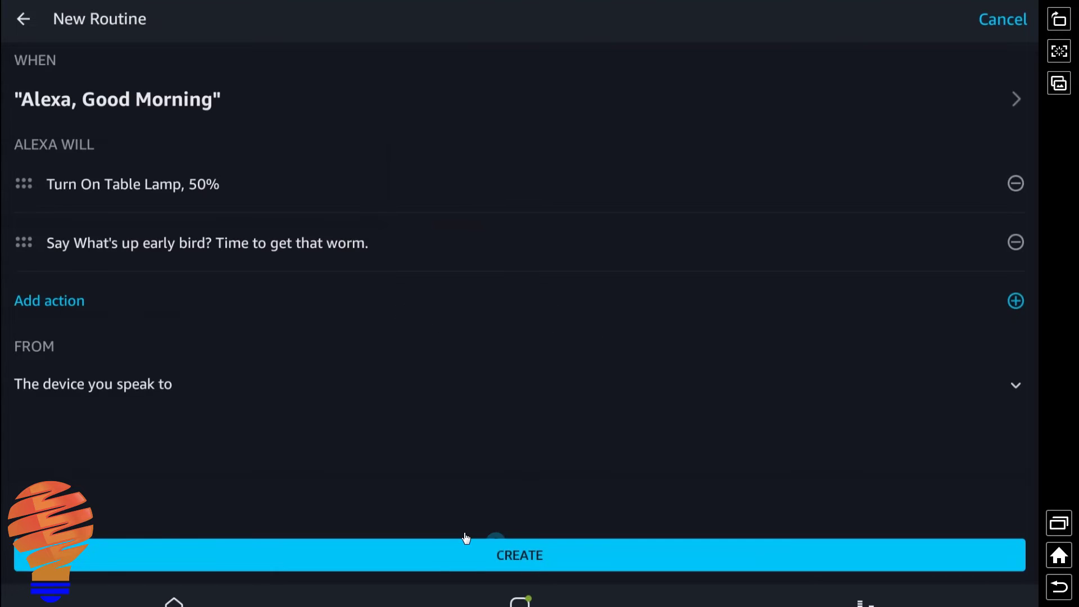
- Start a third smart-home device action and select Jacks Light
{"action": "left_click", "coordinate": [1006, 312]}
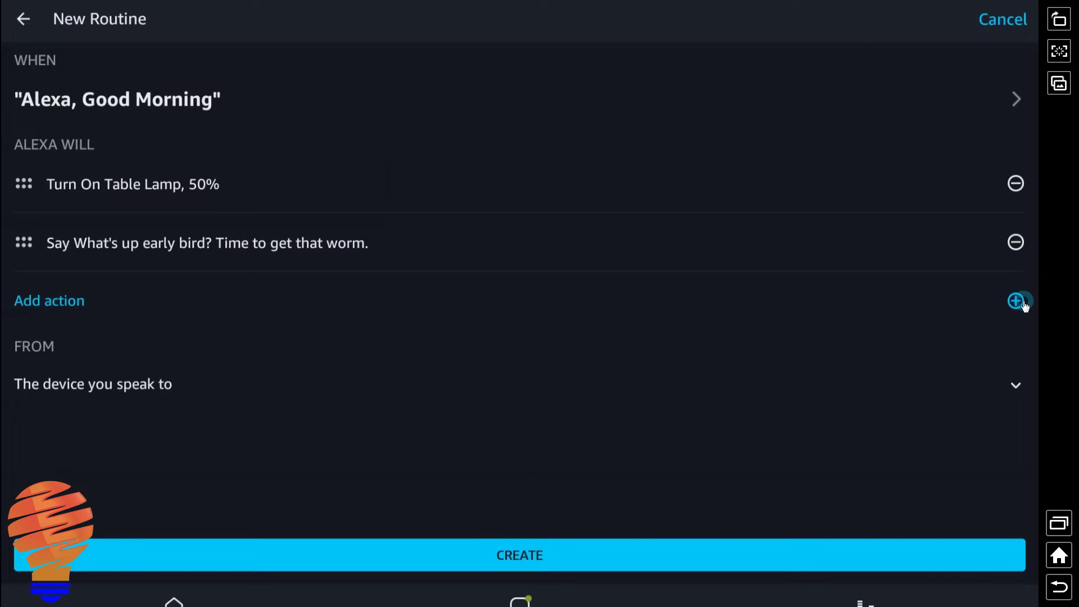
{"action": "left_click", "coordinate": [256, 220]}
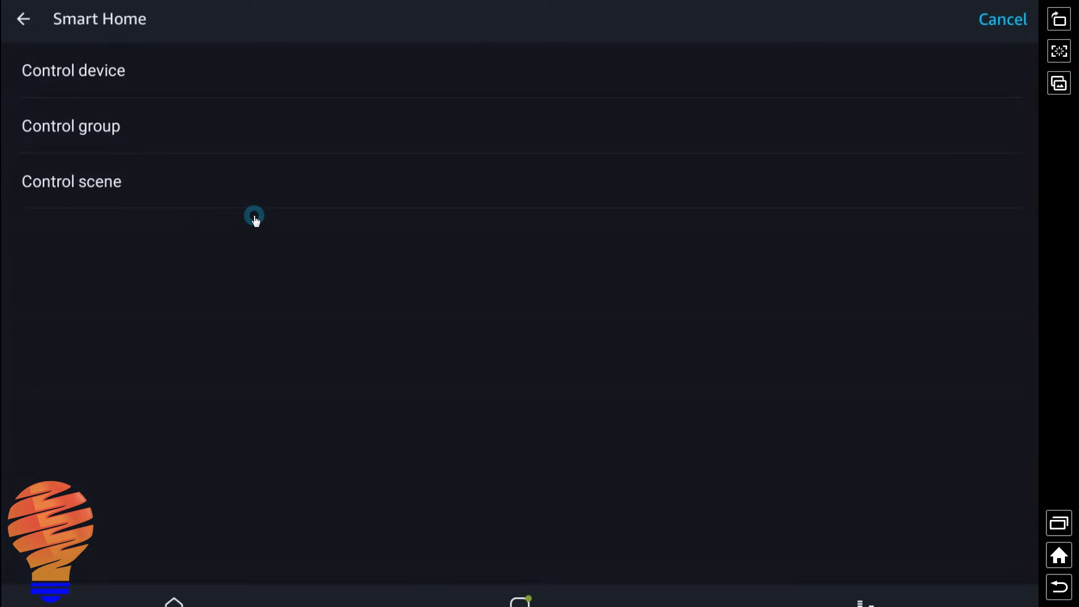
{"action": "left_click", "coordinate": [80, 67]}
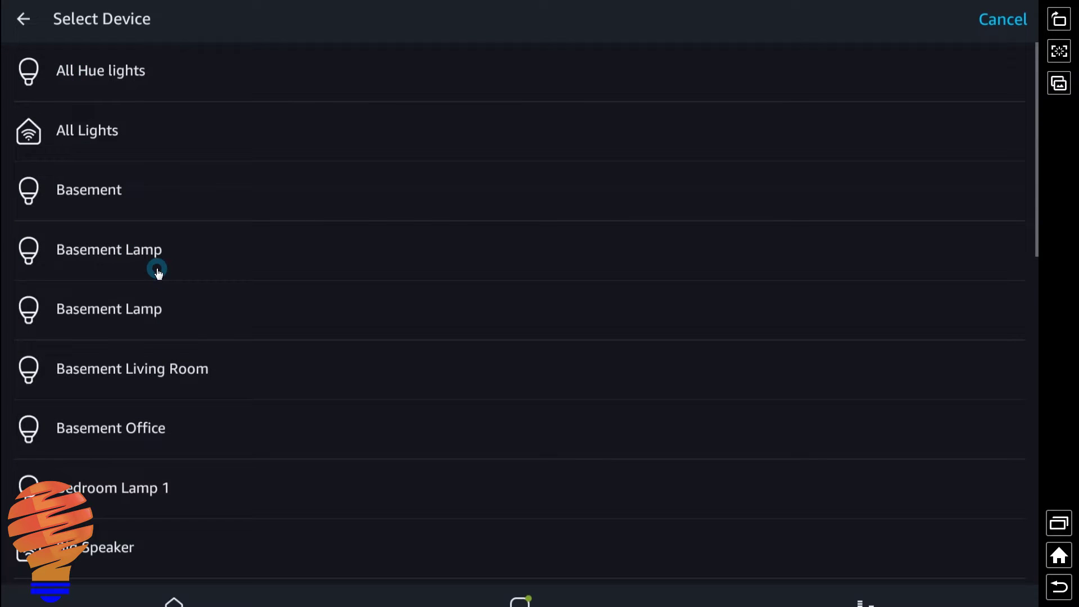
{"action": "scroll", "coordinate": [158, 272], "scroll_direction": "down", "scroll_amount": 10}
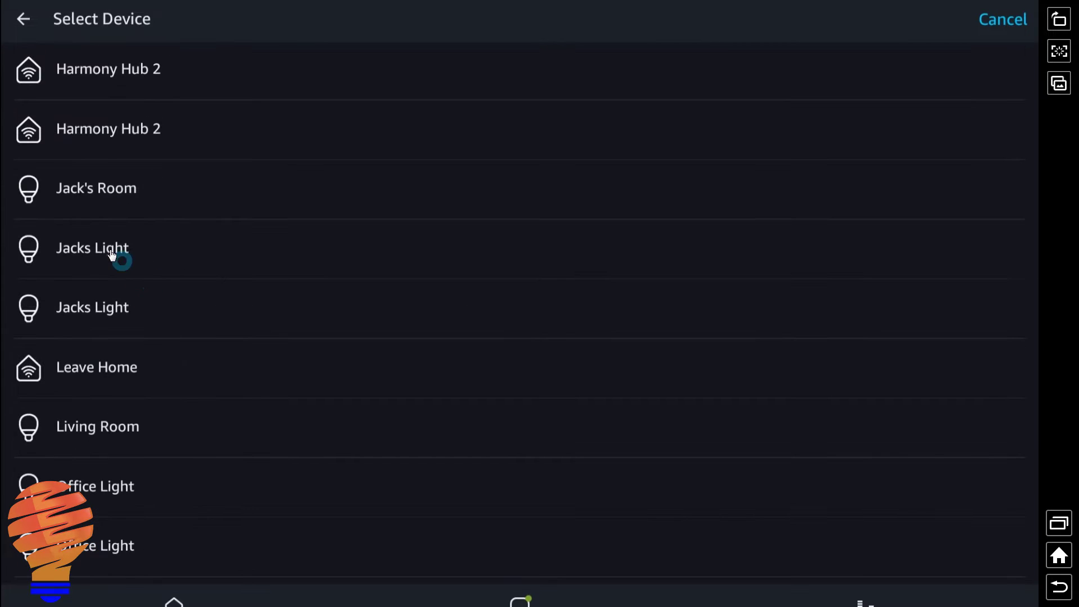
{"action": "left_click", "coordinate": [111, 254]}
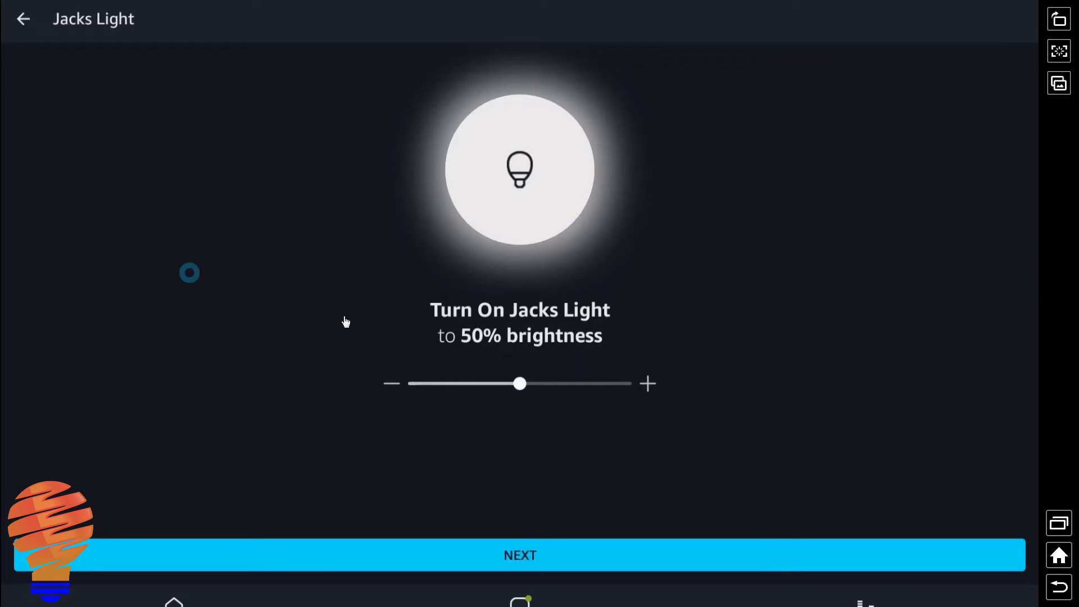
- Toggle Jacks Light off, on and off again, then return to the device list
{"action": "left_click", "coordinate": [527, 181]}
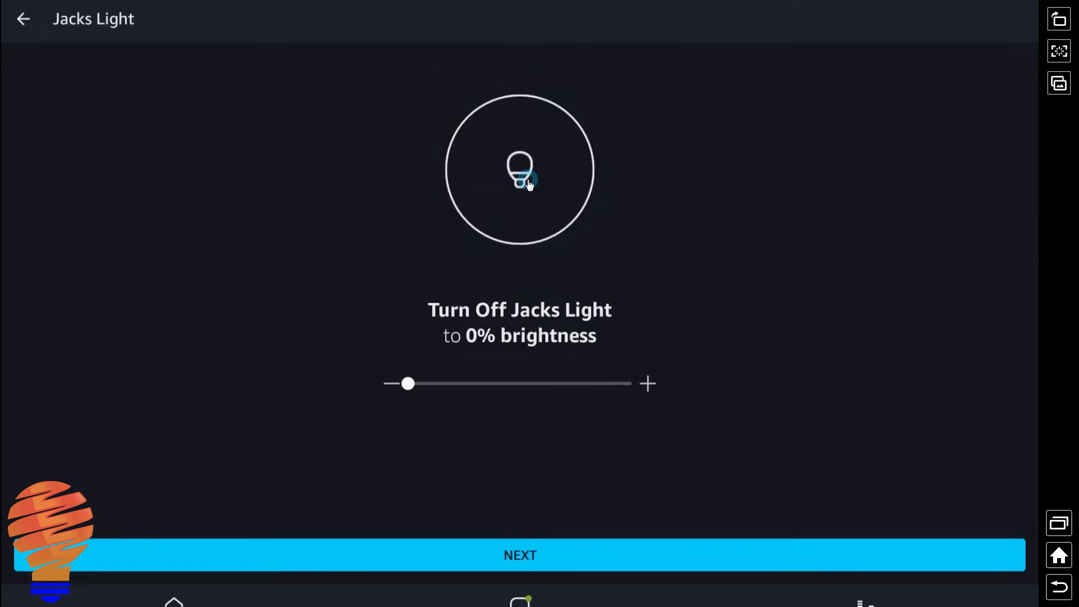
{"action": "left_click", "coordinate": [529, 184]}
{"action": "left_click", "coordinate": [528, 184]}
{"action": "left_click", "coordinate": [26, 23]}
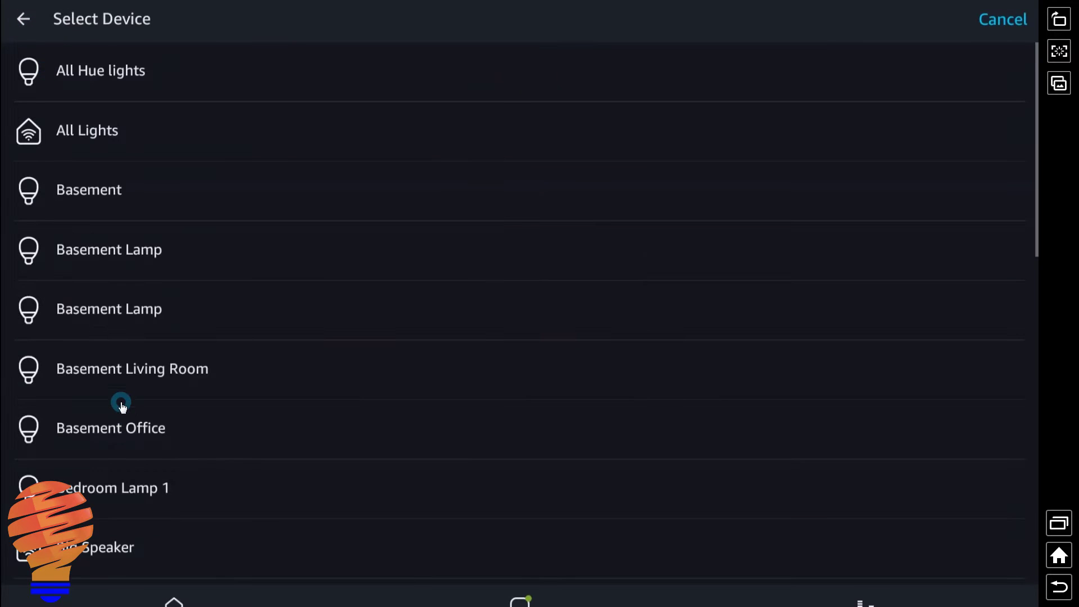
{"action": "scroll", "coordinate": [121, 404], "scroll_direction": "down", "scroll_amount": 5}
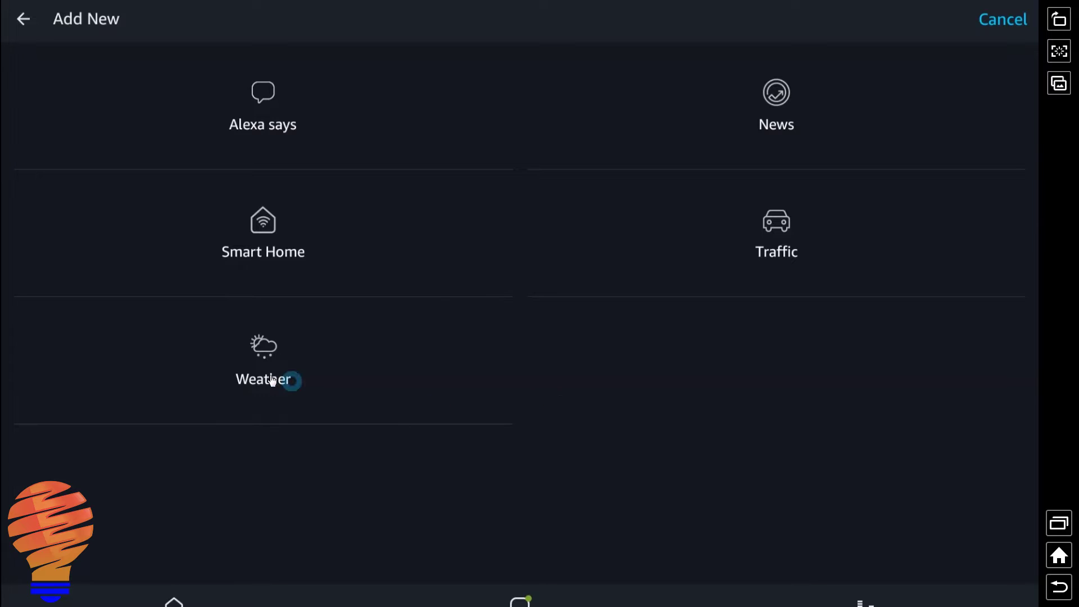
- Add Report weather and Report traffic actions, then select the News briefing action
{"action": "left_click", "coordinate": [262, 351]}
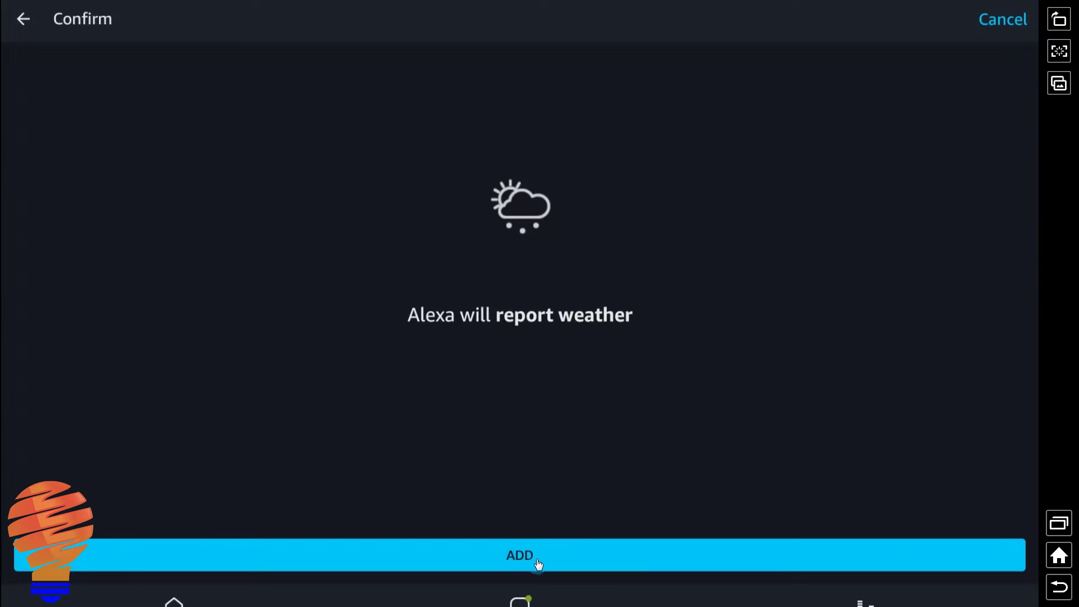
{"action": "left_click", "coordinate": [533, 554]}
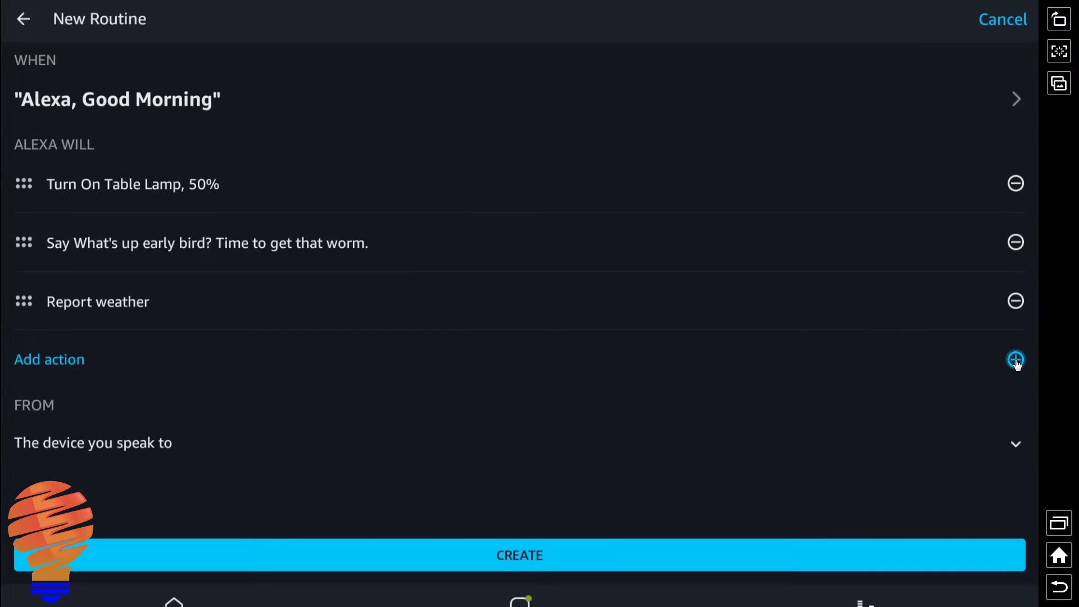
{"action": "left_click", "coordinate": [1015, 360]}
{"action": "left_click", "coordinate": [768, 228]}
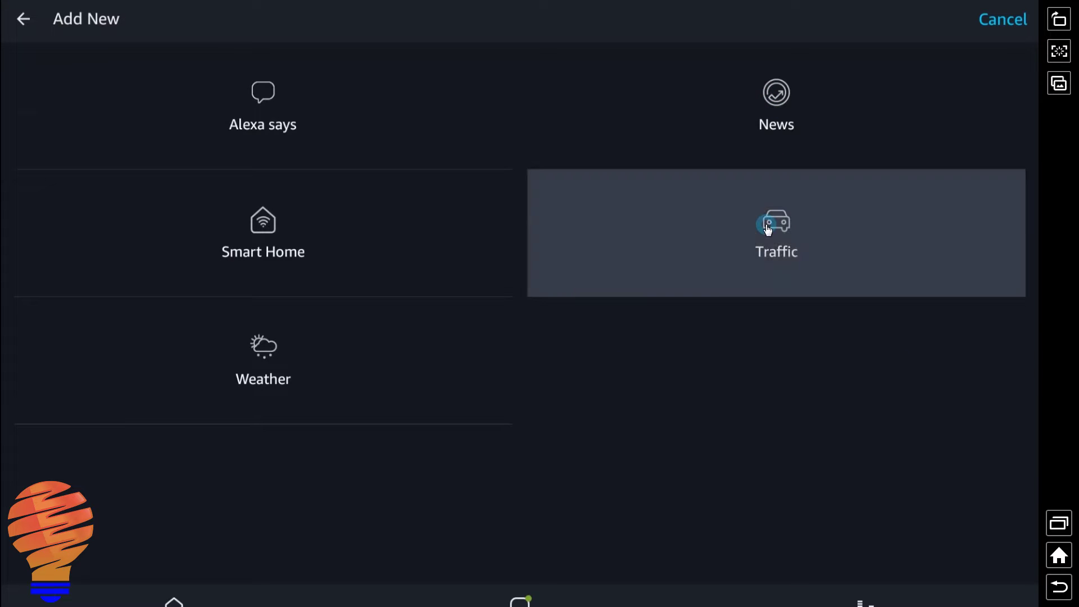
{"action": "left_click", "coordinate": [474, 559]}
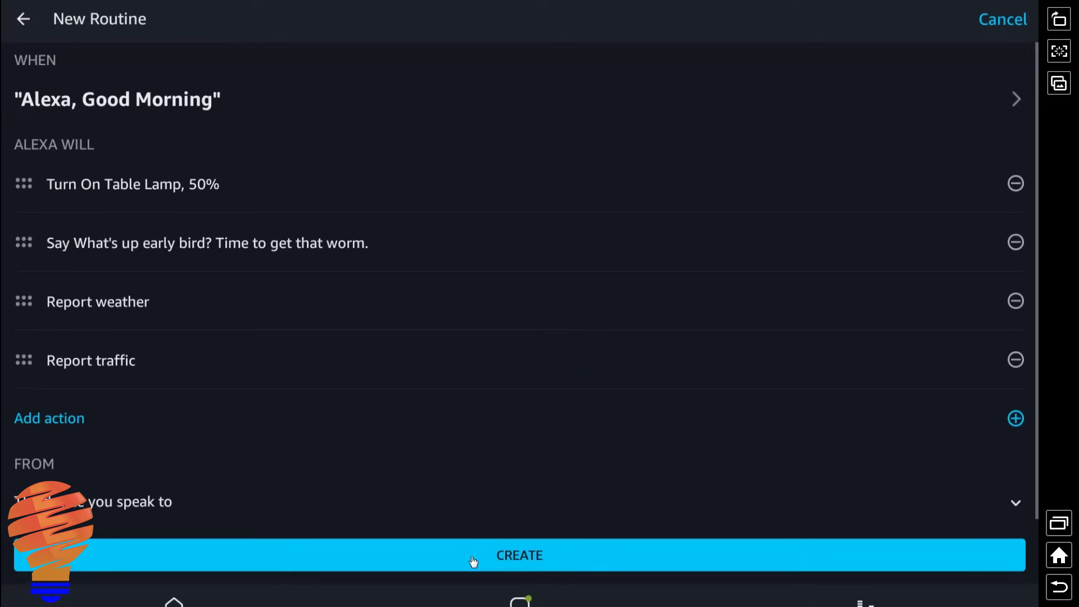
{"action": "left_click", "coordinate": [1016, 421]}
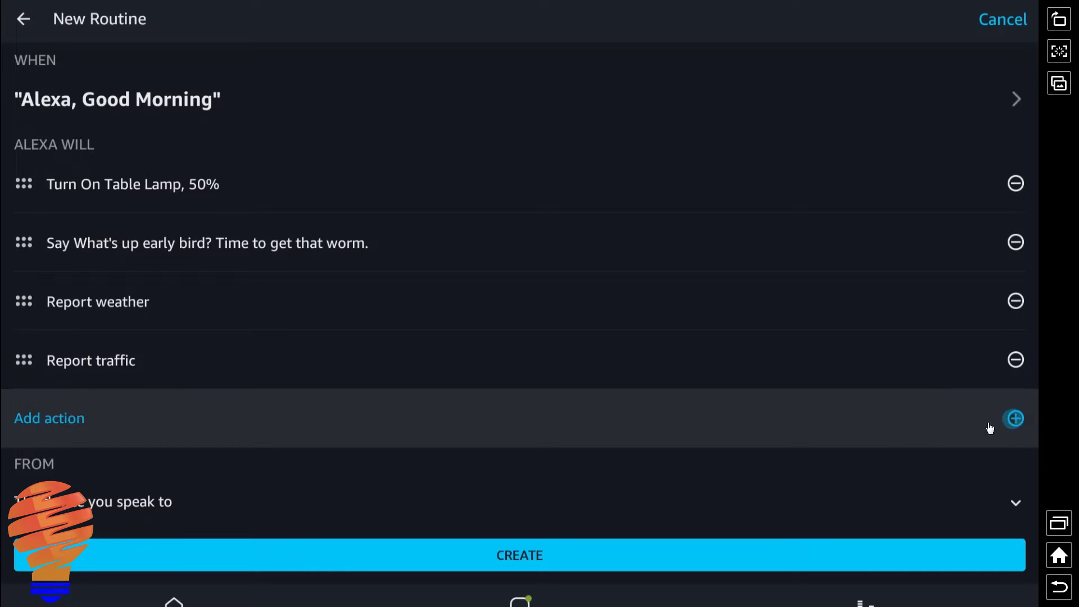
{"action": "left_click", "coordinate": [788, 98]}
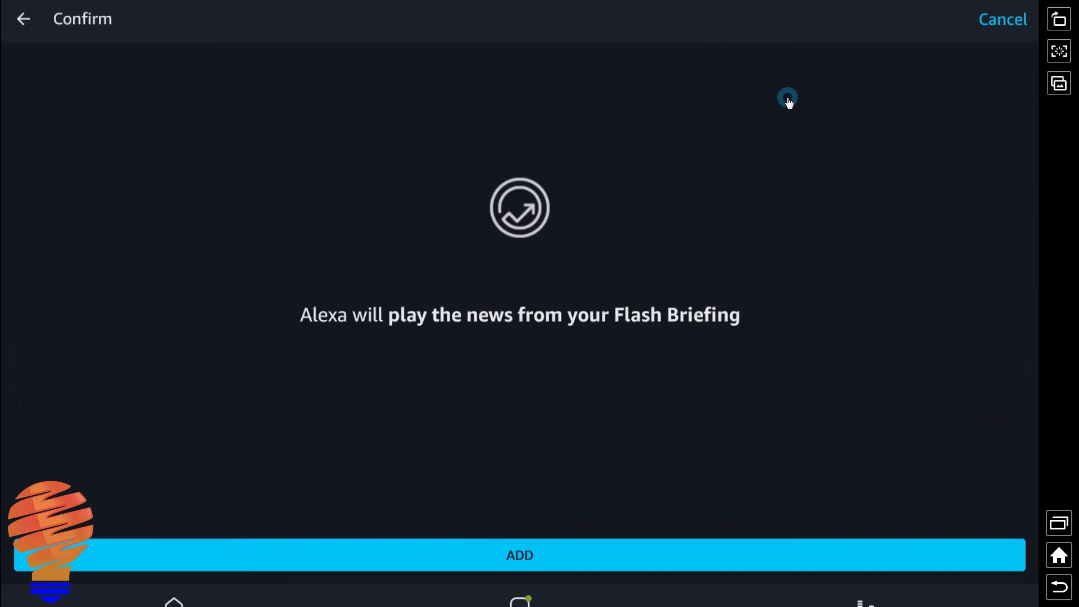
- Add 'Play the news from your Flash Briefing' as the fifth action
{"action": "left_click", "coordinate": [503, 555]}
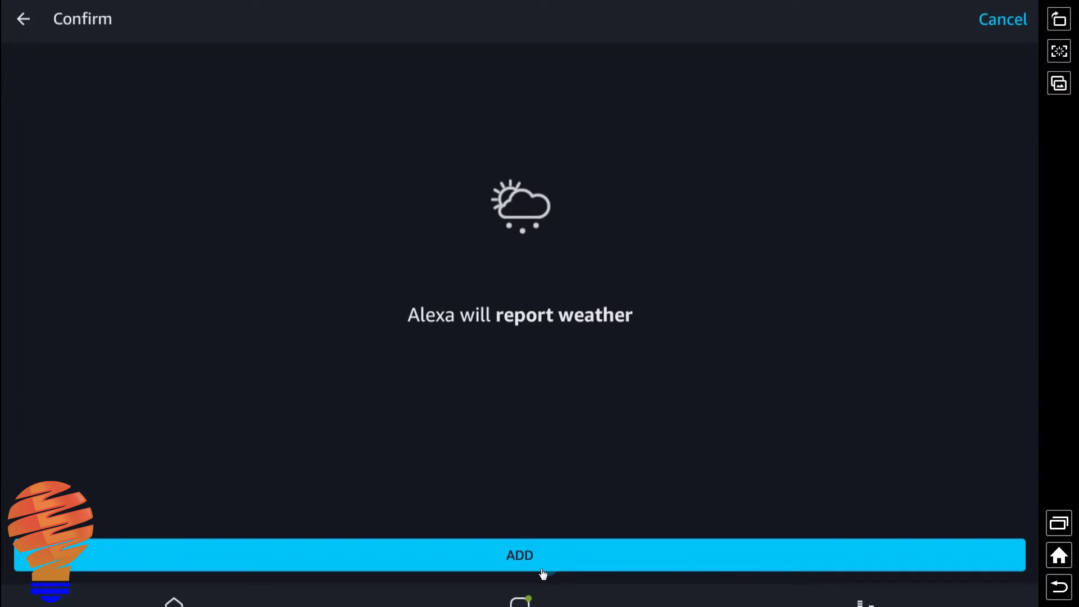
{"action": "left_click", "coordinate": [543, 569]}
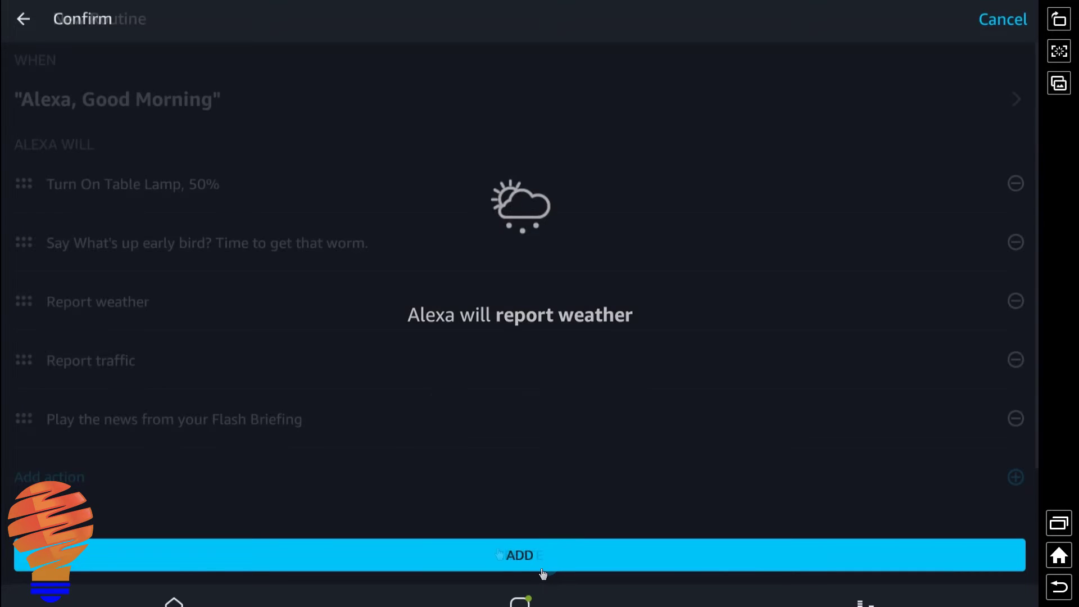
- Keep responses from 'The device you speak to' and create the Good Morning routine
{"action": "scroll", "coordinate": [436, 402], "scroll_direction": "down", "scroll_amount": 2}
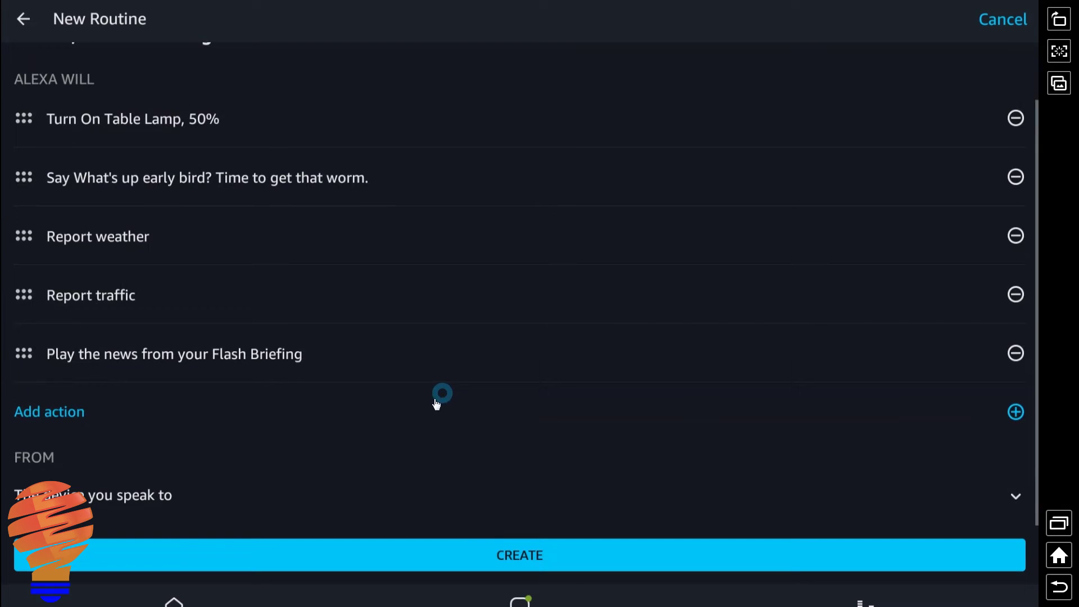
{"action": "left_click", "coordinate": [1015, 497]}
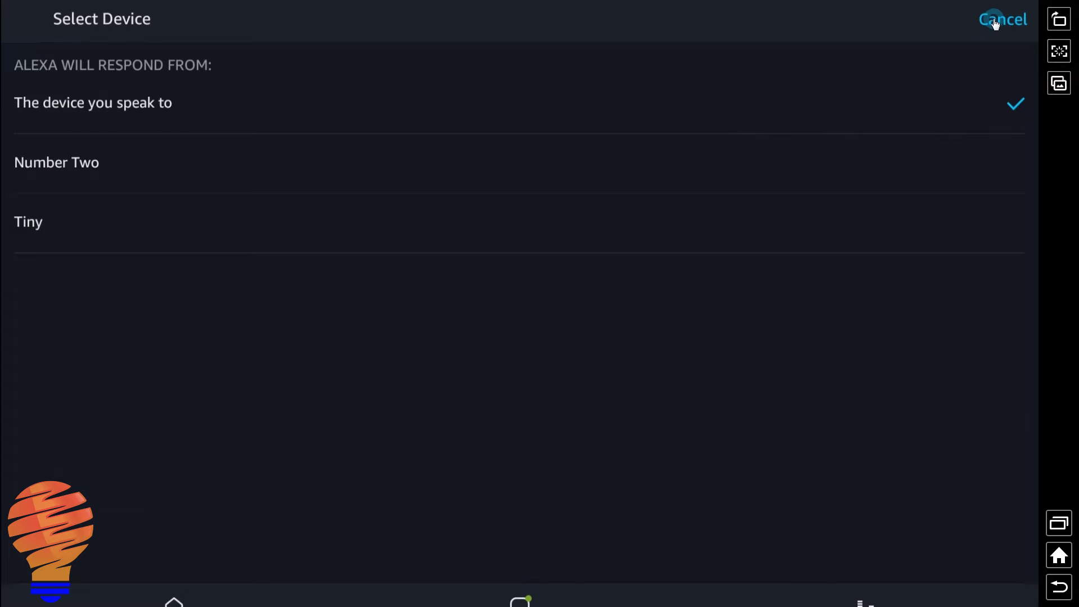
{"action": "left_click", "coordinate": [97, 104]}
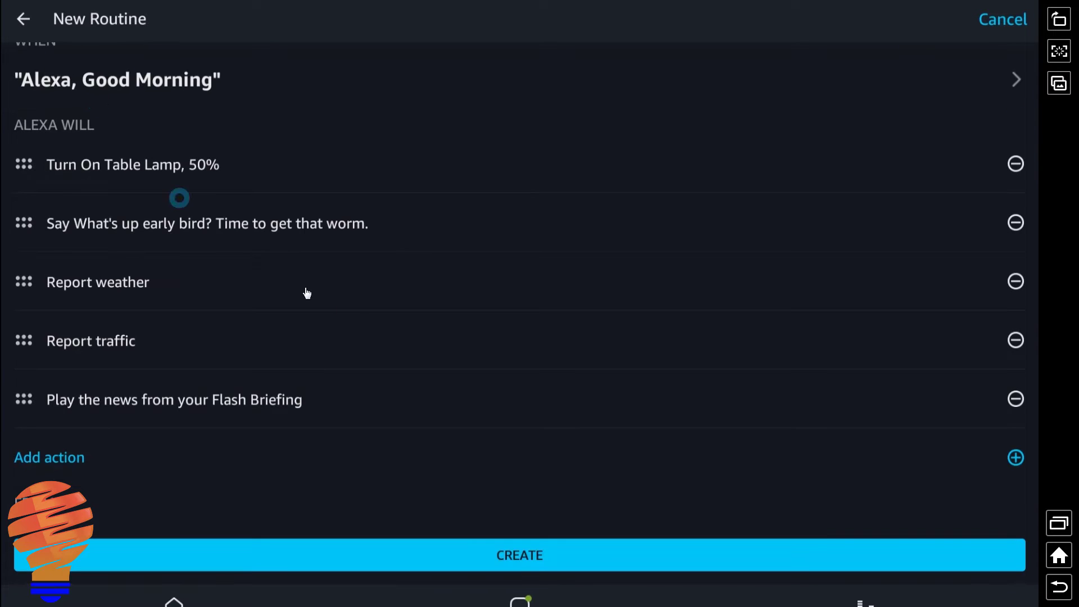
{"action": "scroll", "coordinate": [307, 293], "scroll_direction": "down", "scroll_amount": 1}
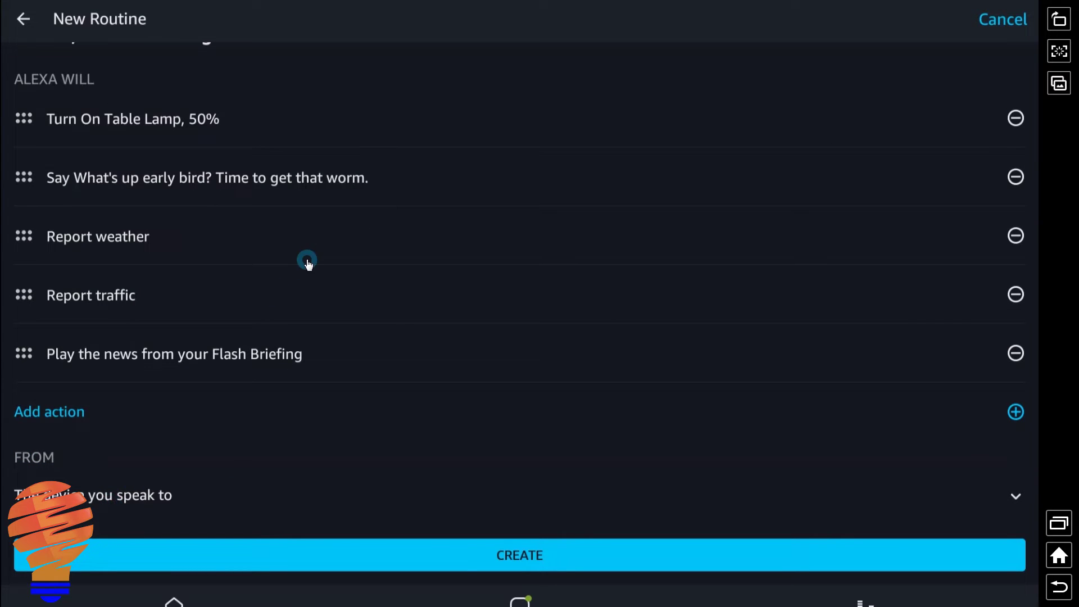
{"action": "left_click", "coordinate": [511, 560]}
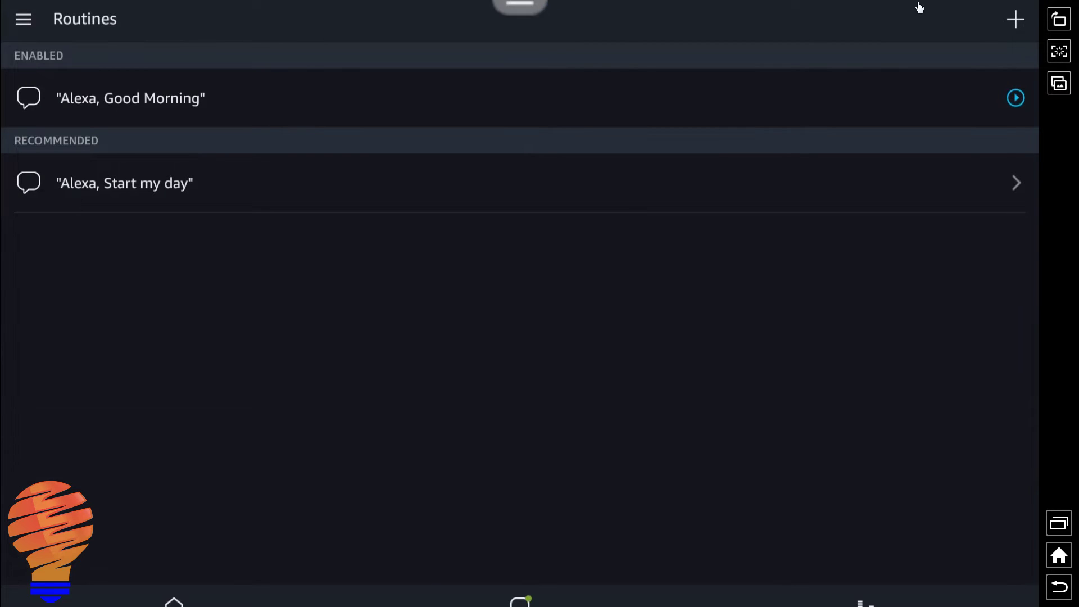
{"action": "left_click", "coordinate": [1019, 18]}
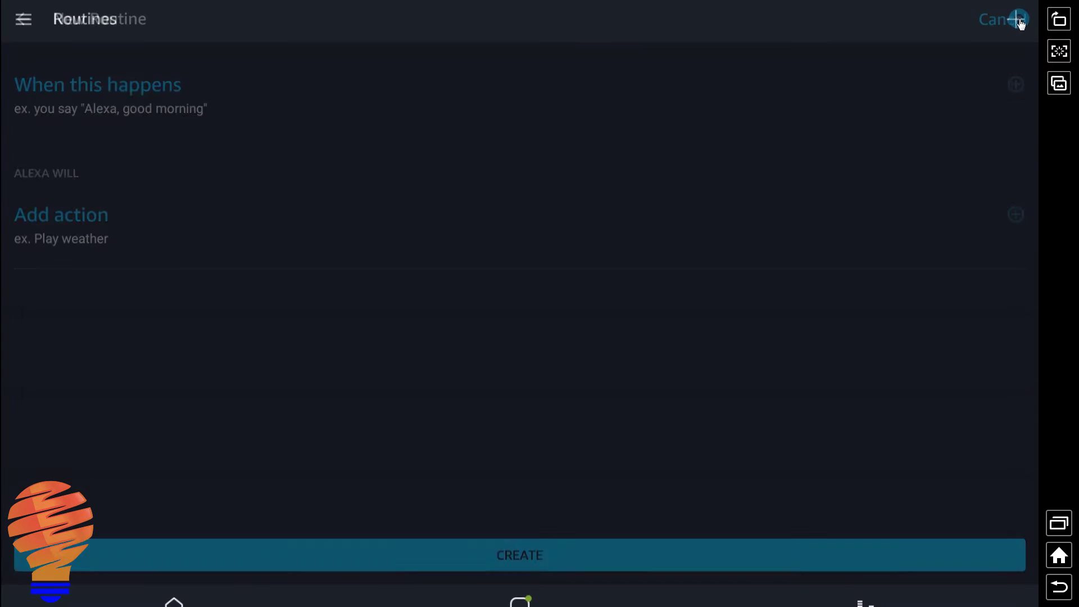
- Give the new routine a scheduled-time trigger at 11:59 PM
{"action": "left_click", "coordinate": [1018, 85]}
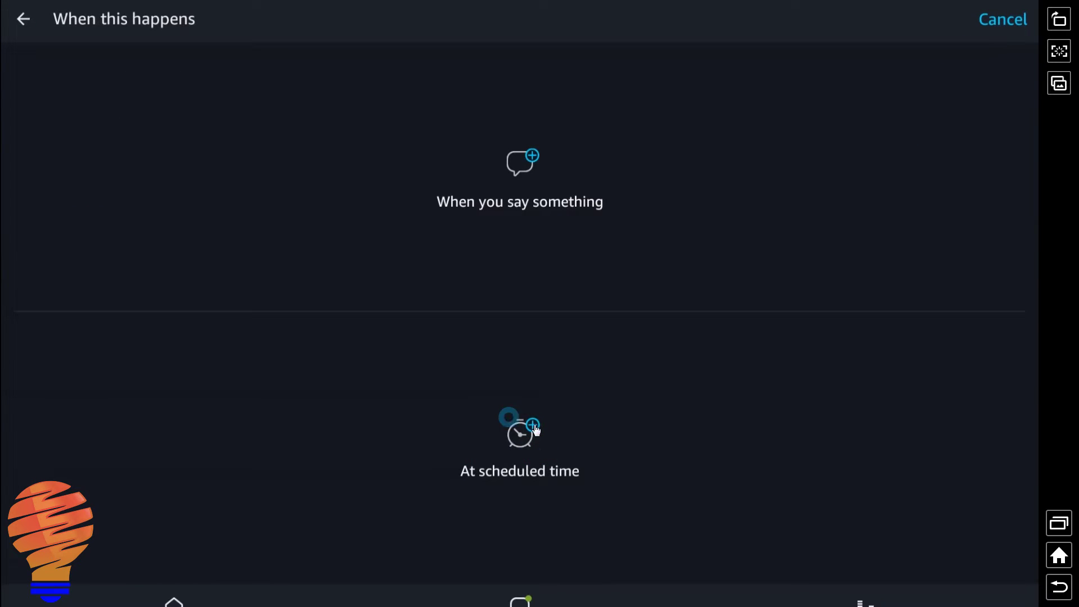
{"action": "left_click", "coordinate": [536, 430]}
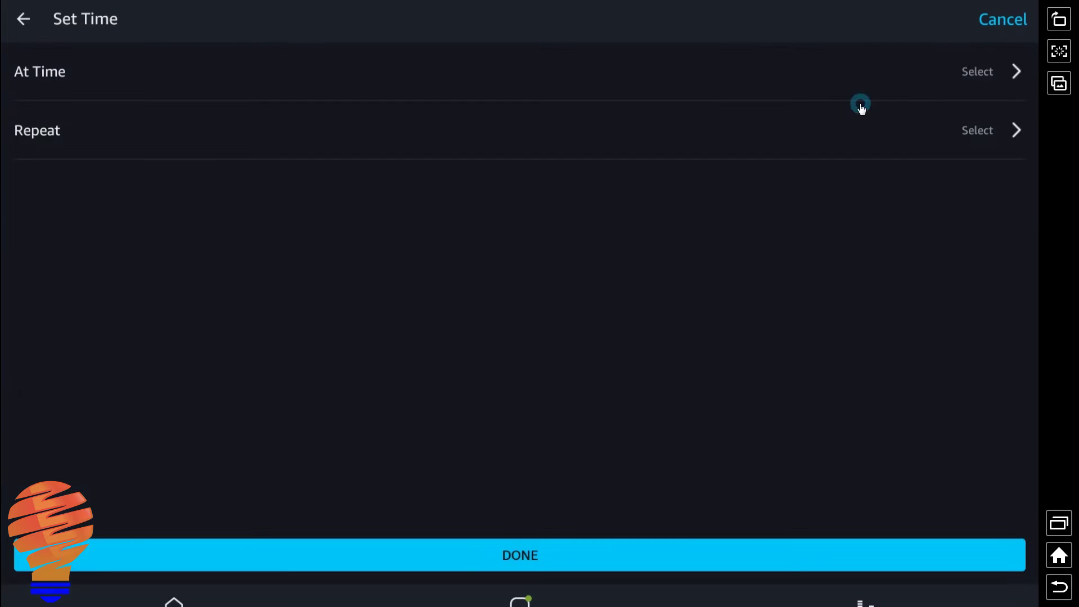
{"action": "left_click", "coordinate": [969, 73]}
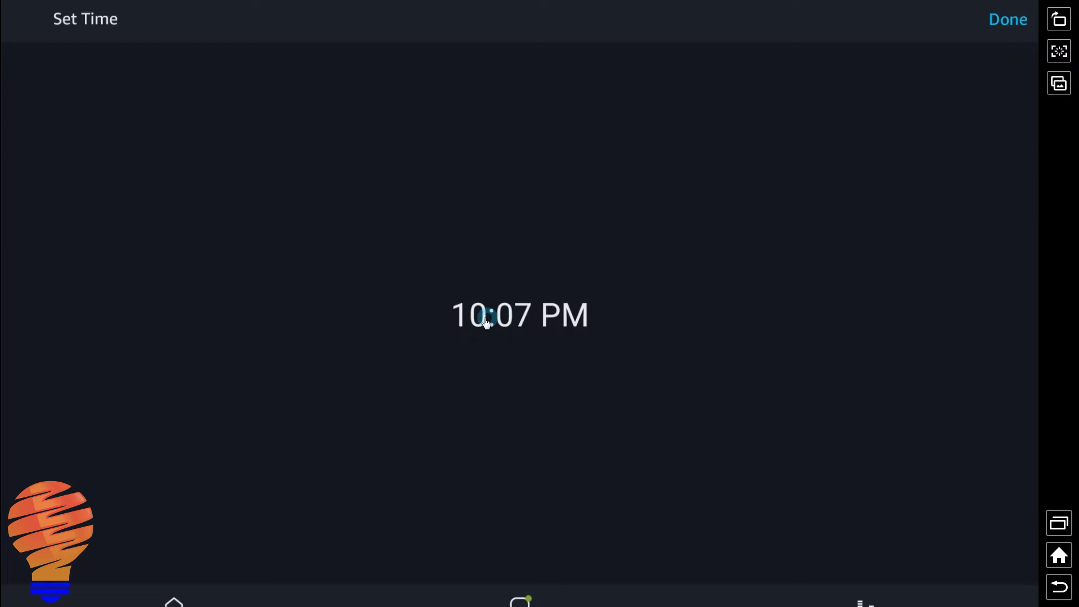
{"action": "left_click", "coordinate": [487, 322]}
{"action": "left_click", "coordinate": [565, 227]}
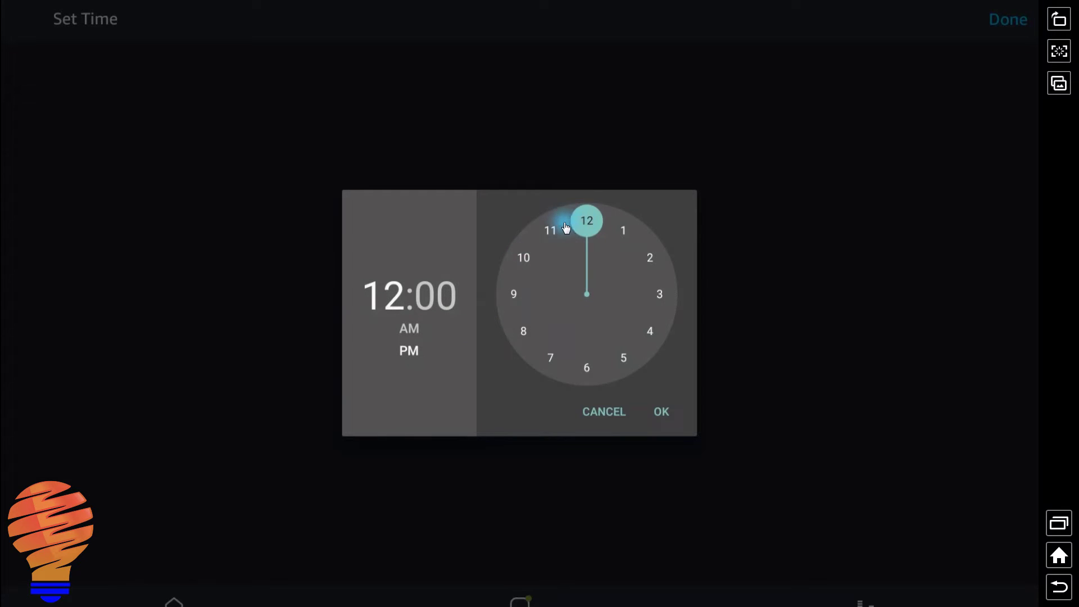
{"action": "left_click", "coordinate": [432, 298]}
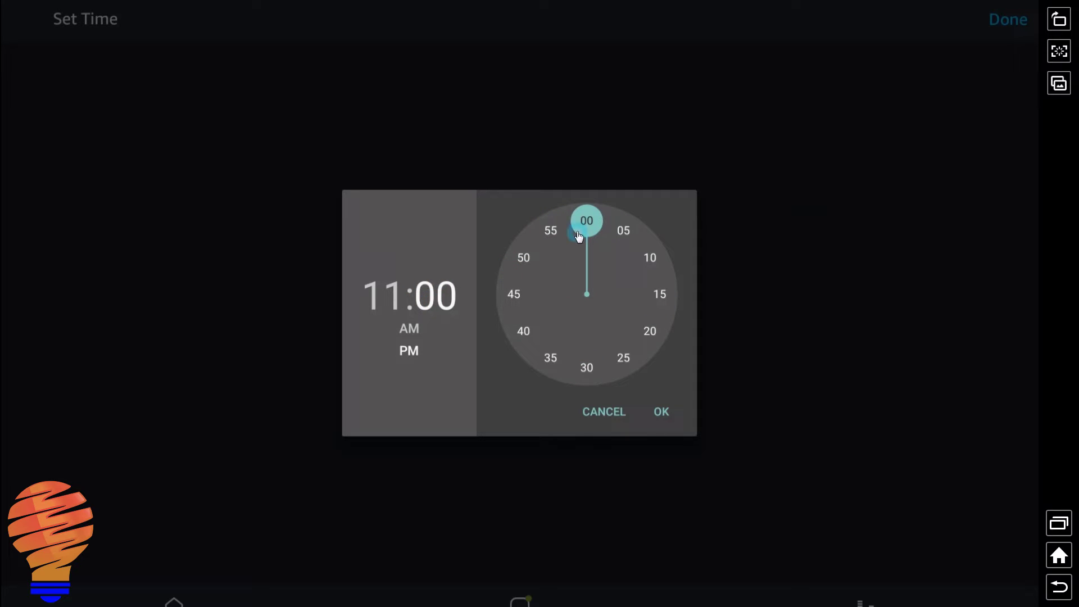
{"action": "left_click", "coordinate": [560, 227]}
{"action": "left_click_drag", "start_coordinate": [569, 226], "coordinate": [578, 225]}
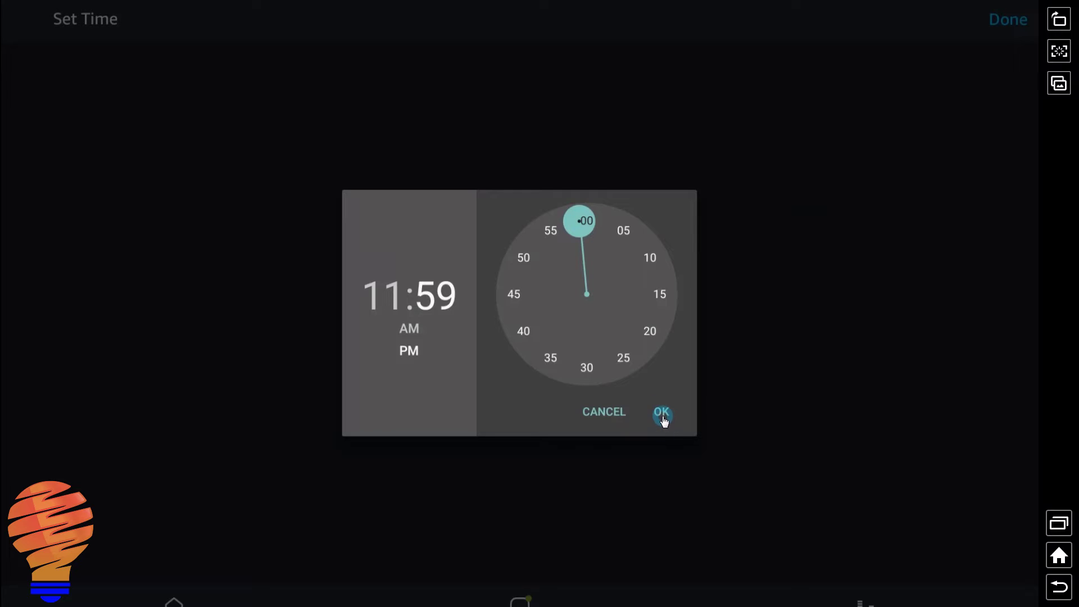
{"action": "left_click", "coordinate": [662, 415]}
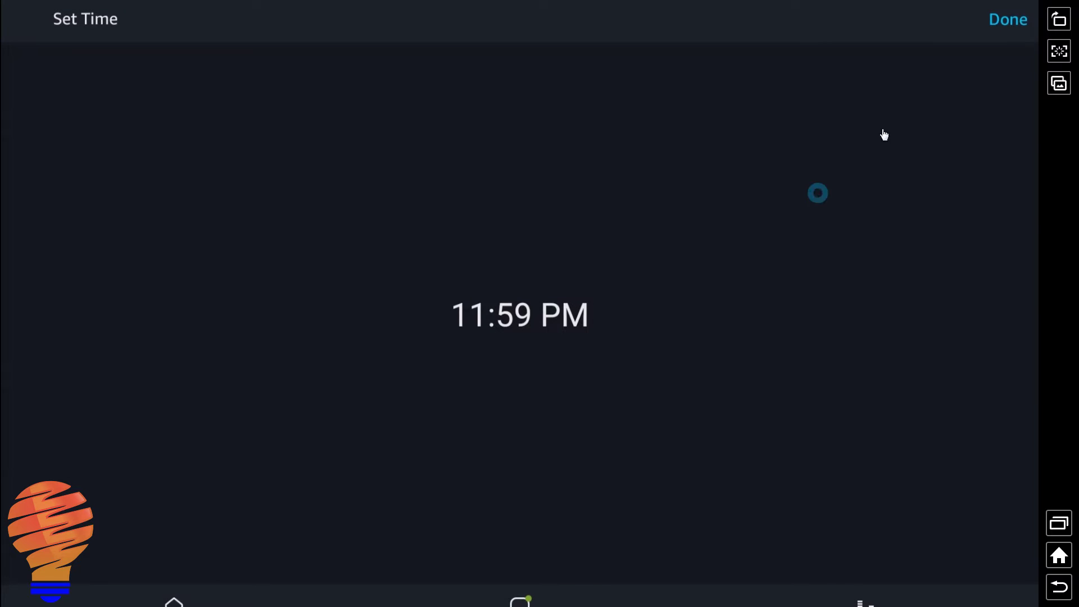
{"action": "left_click", "coordinate": [1009, 20]}
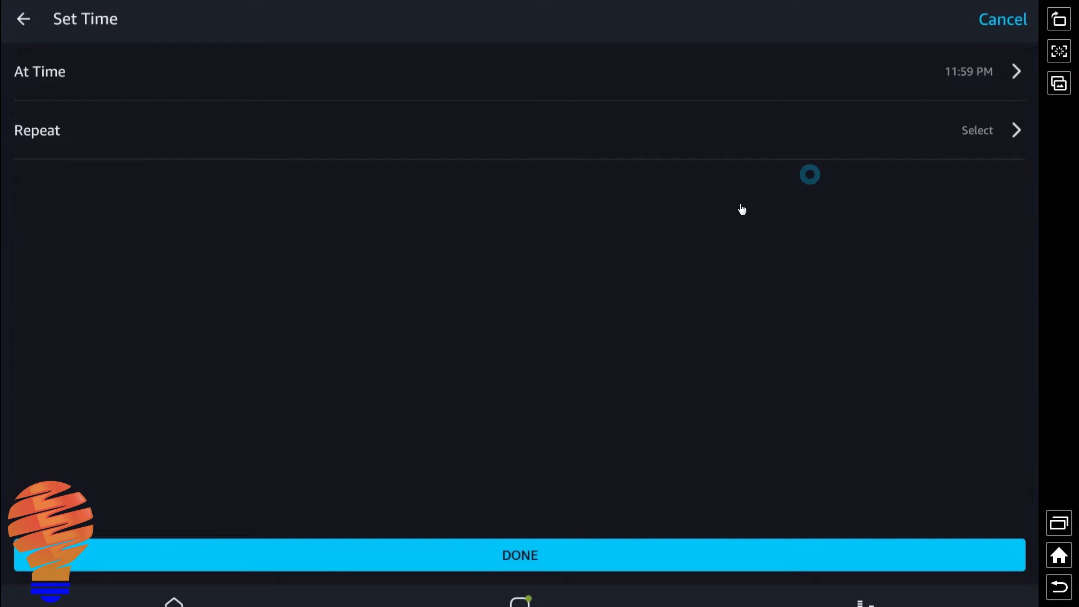
- Keep the schedule repeating Every Day and finish the trigger
{"action": "left_click", "coordinate": [983, 134]}
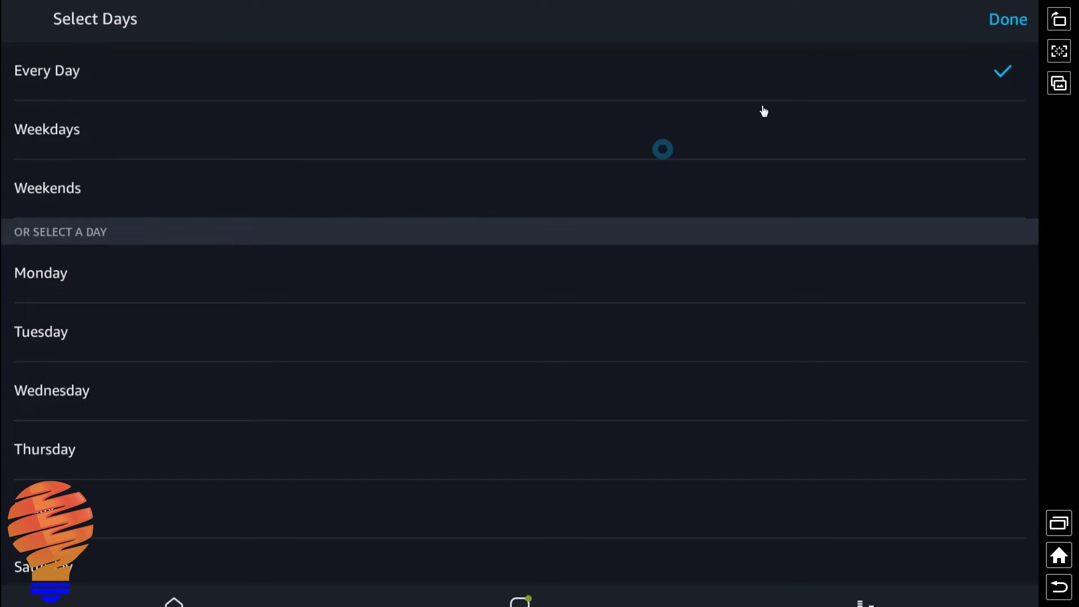
{"action": "left_click", "coordinate": [1006, 21]}
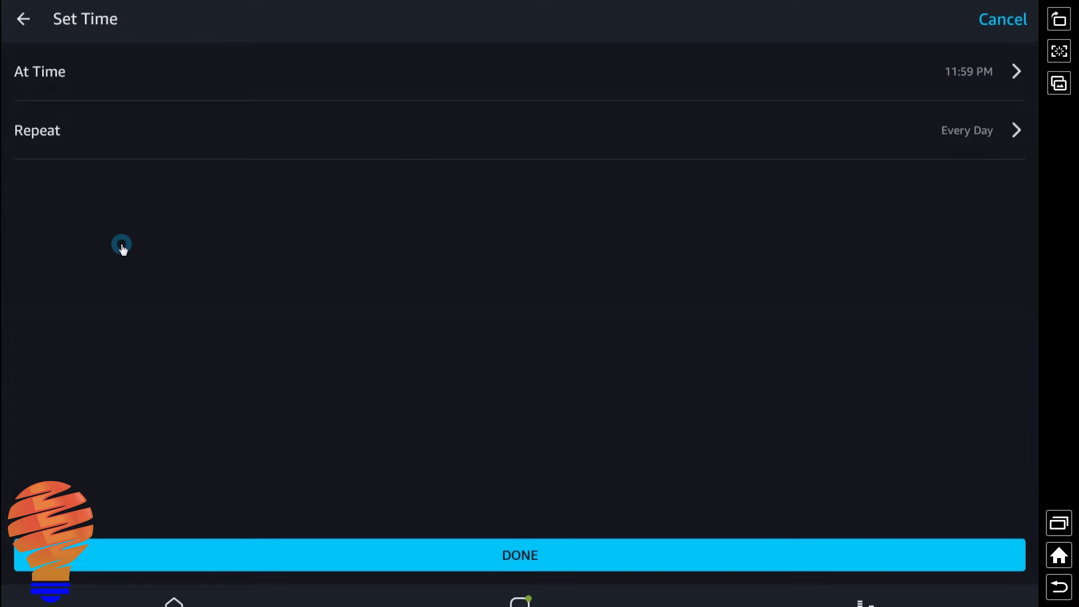
{"action": "left_click", "coordinate": [513, 562]}
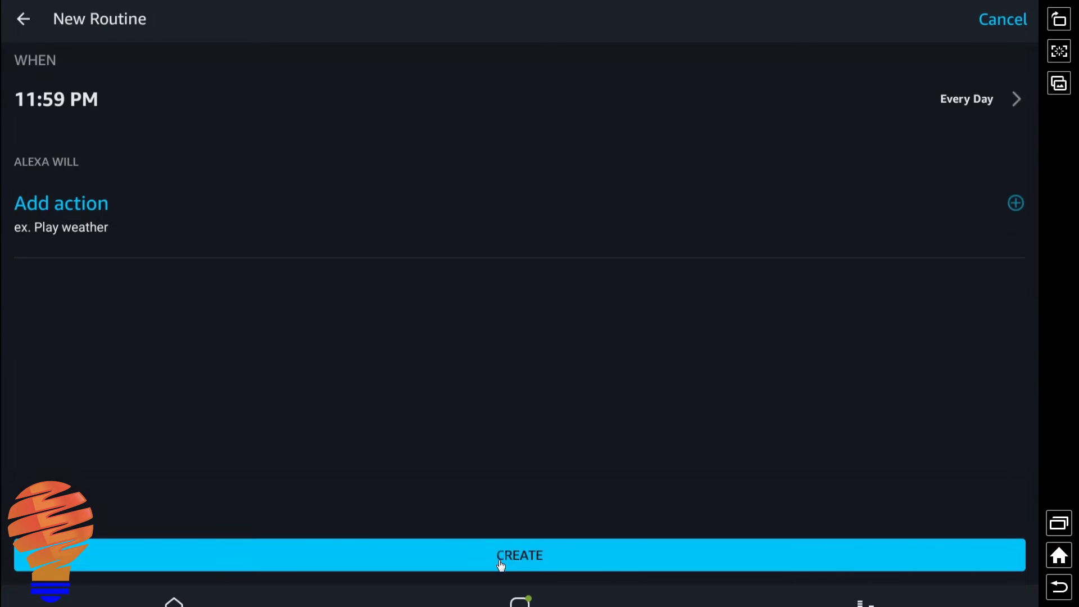
- Add an action turning All Hue lights off at 0%, then create the routine
{"action": "left_click", "coordinate": [1016, 203]}
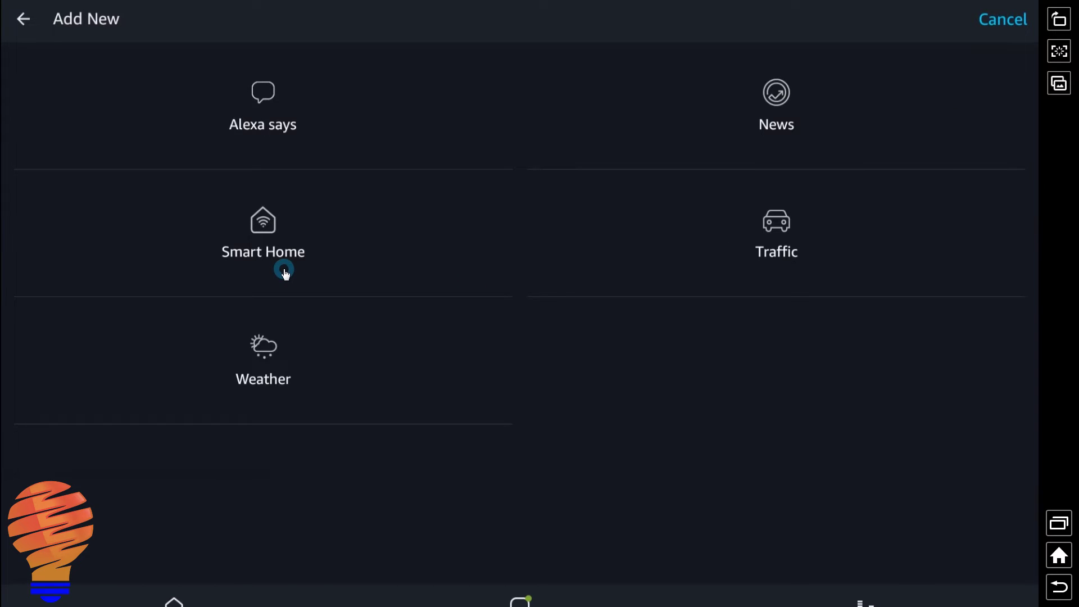
{"action": "left_click", "coordinate": [262, 230]}
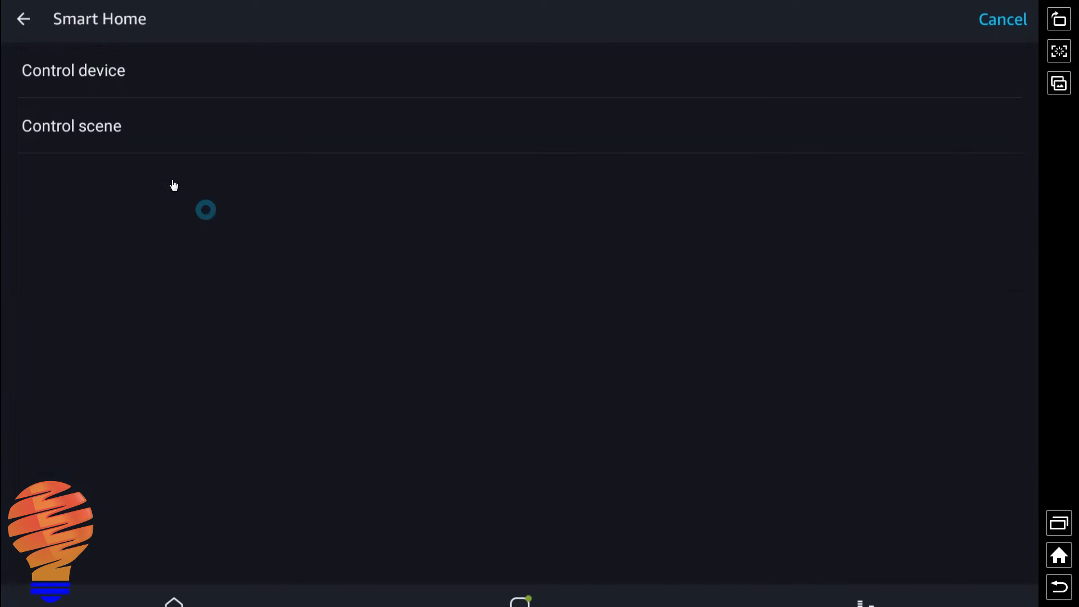
{"action": "left_click", "coordinate": [109, 83]}
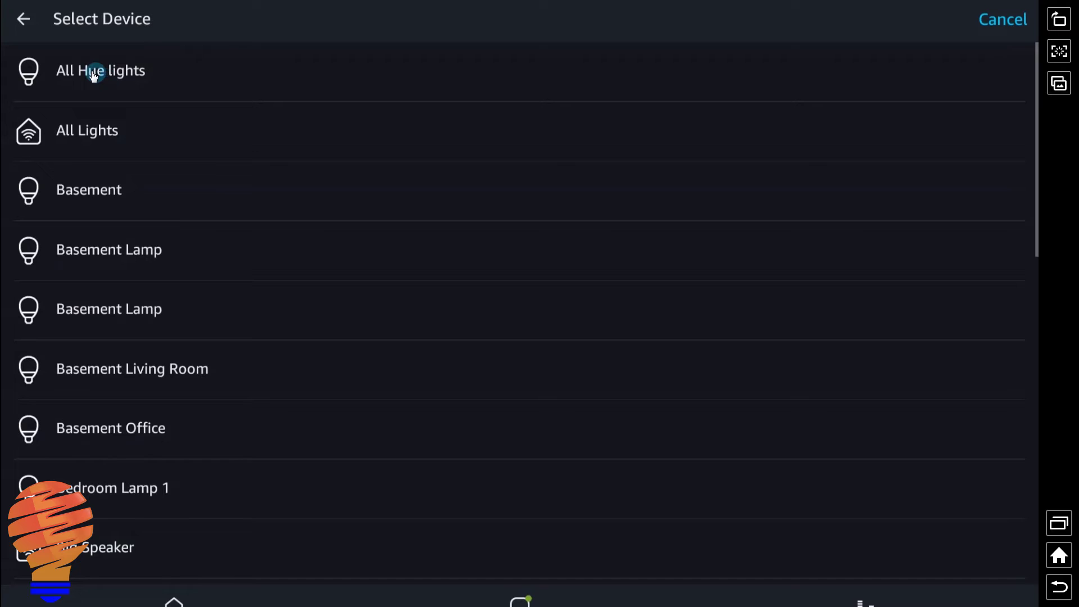
{"action": "left_click", "coordinate": [92, 73]}
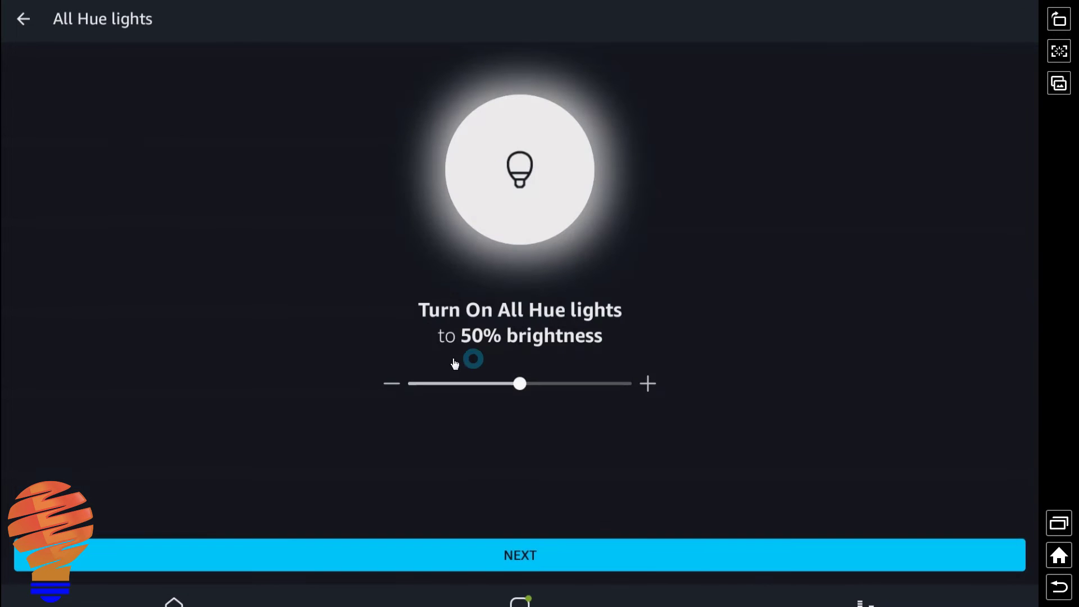
{"action": "left_click", "coordinate": [535, 151]}
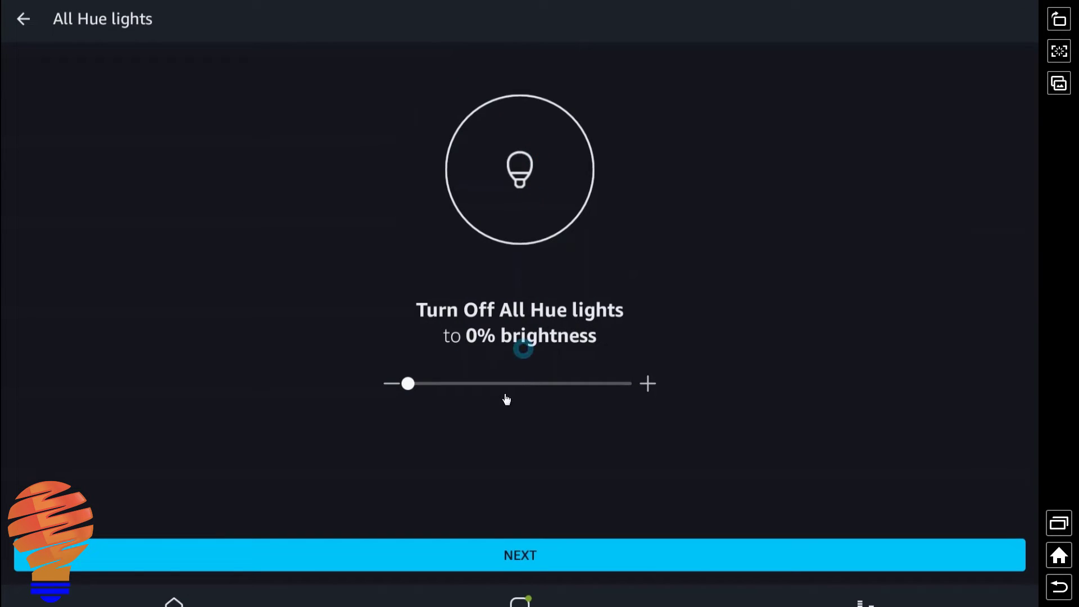
{"action": "left_click", "coordinate": [526, 562]}
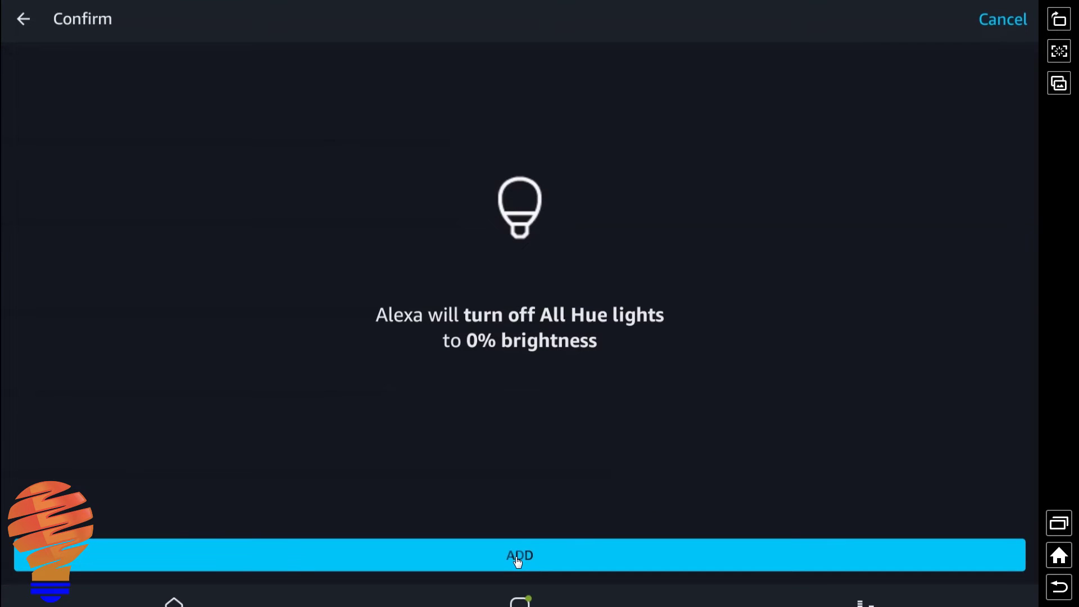
{"action": "left_click", "coordinate": [517, 556]}
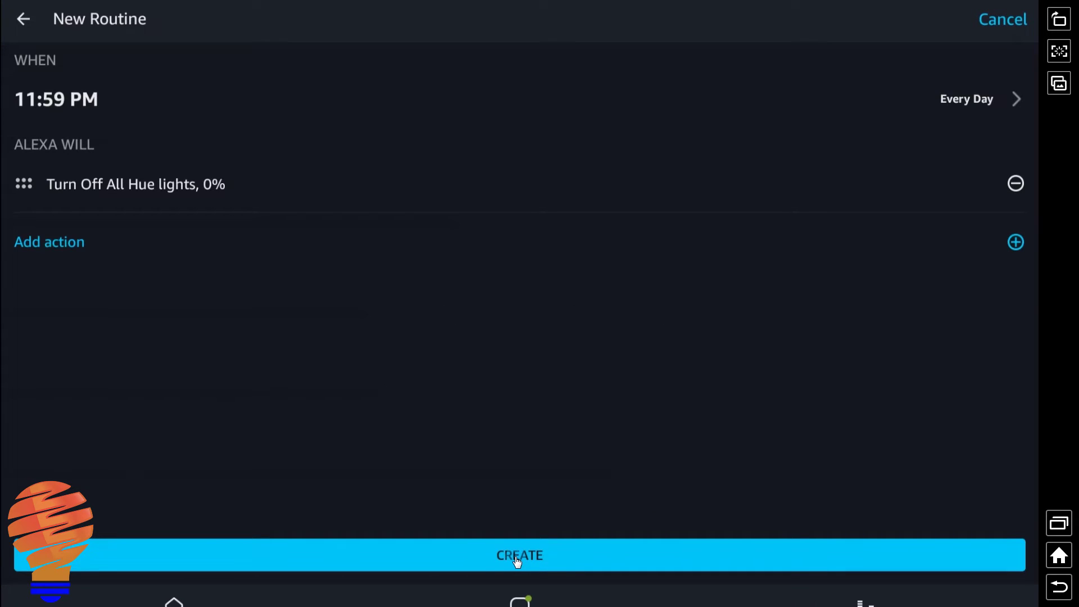
{"action": "left_click", "coordinate": [517, 556]}
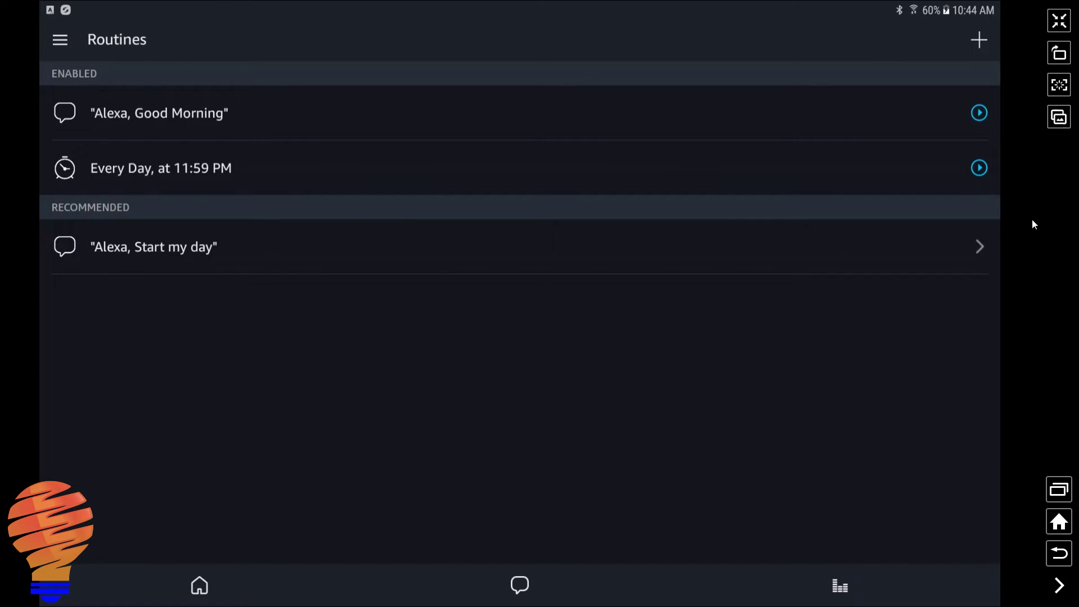
- Open the 'Alexa, Good Morning' routine and add a new Music action to reach the provider list
{"action": "left_click", "coordinate": [141, 119]}
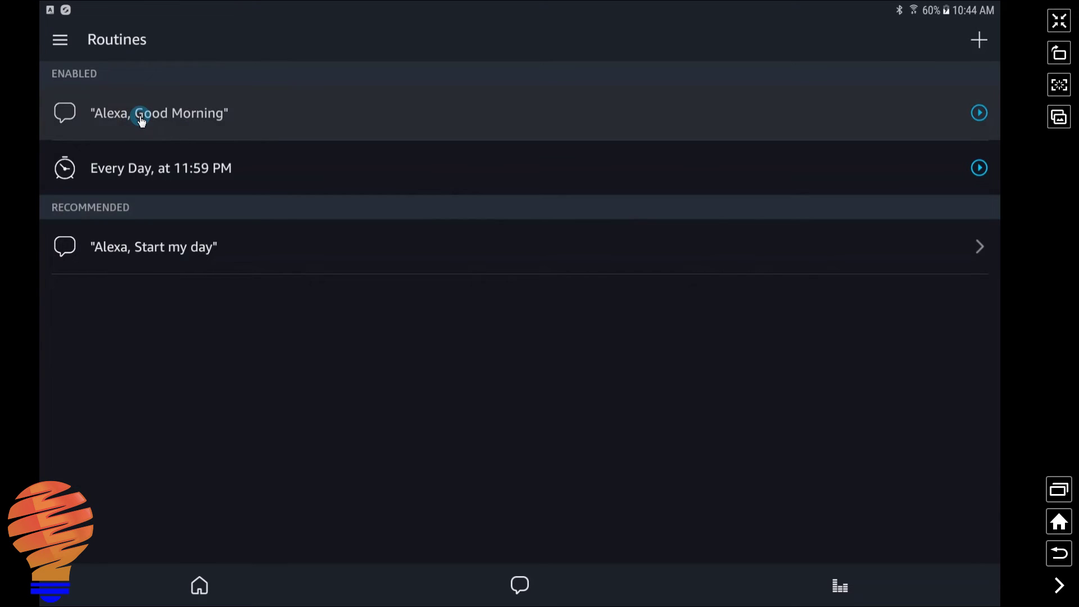
{"action": "scroll", "coordinate": [211, 169], "scroll_direction": "down", "scroll_amount": 3}
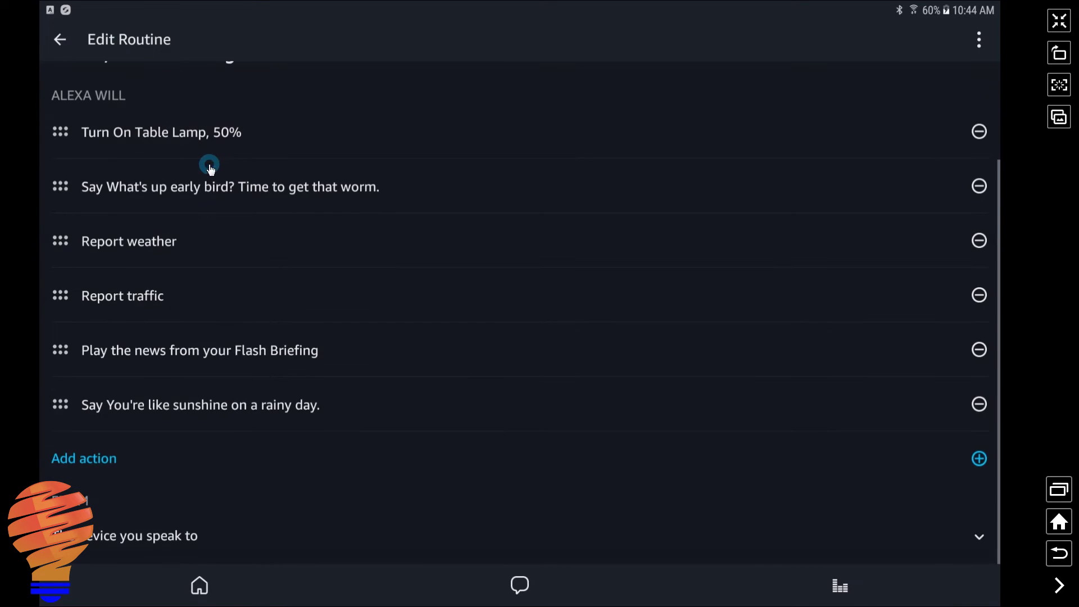
{"action": "left_click", "coordinate": [104, 464]}
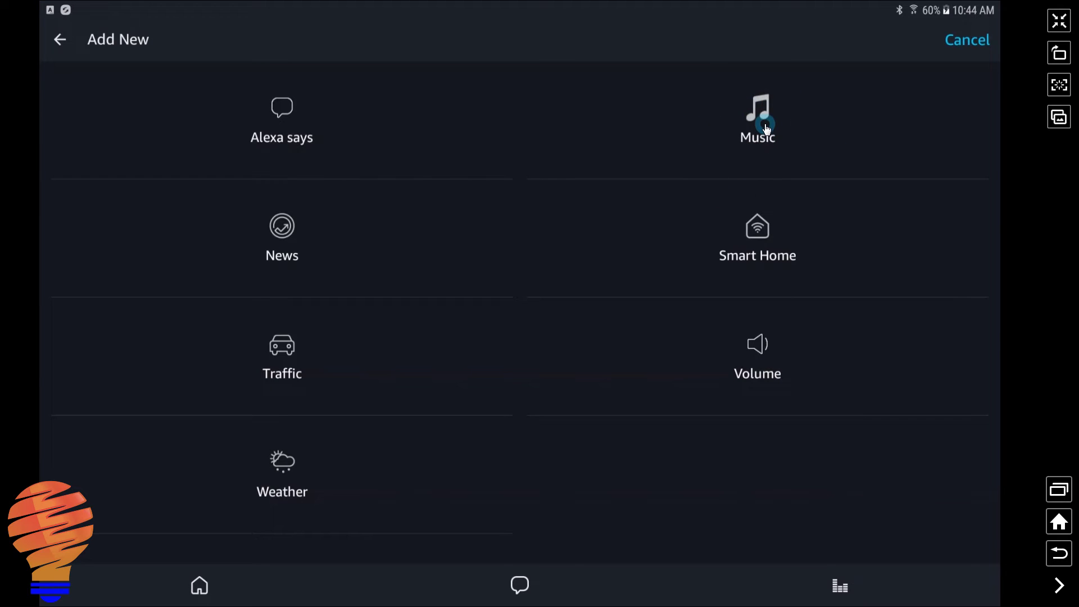
{"action": "left_click", "coordinate": [767, 129]}
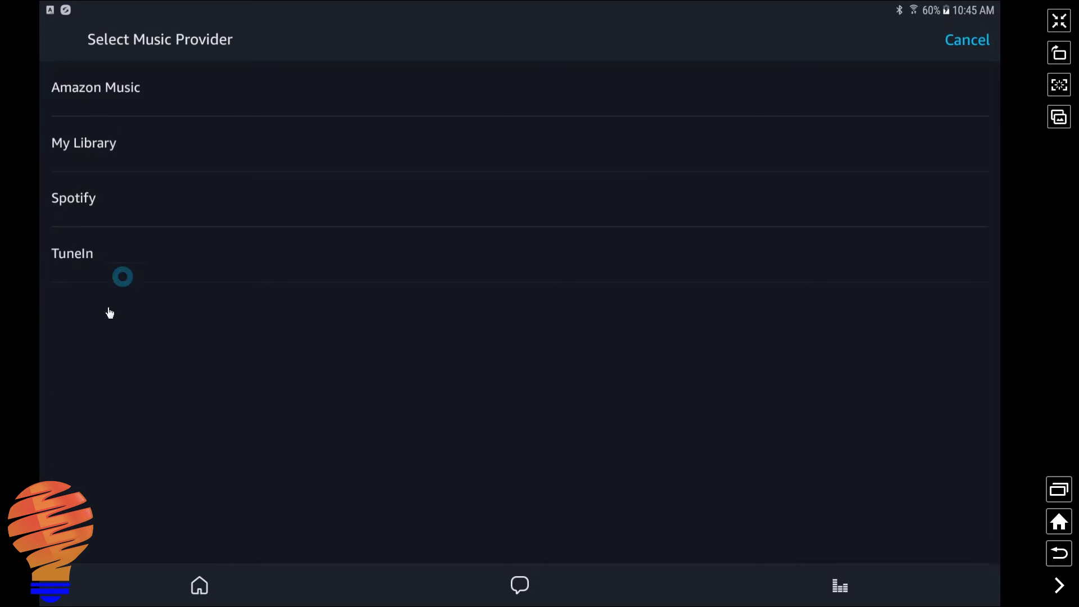
- Add Sonic 102.9 on TuneIn to the routine after previewing it on the Number Two device
{"action": "left_click", "coordinate": [79, 260]}
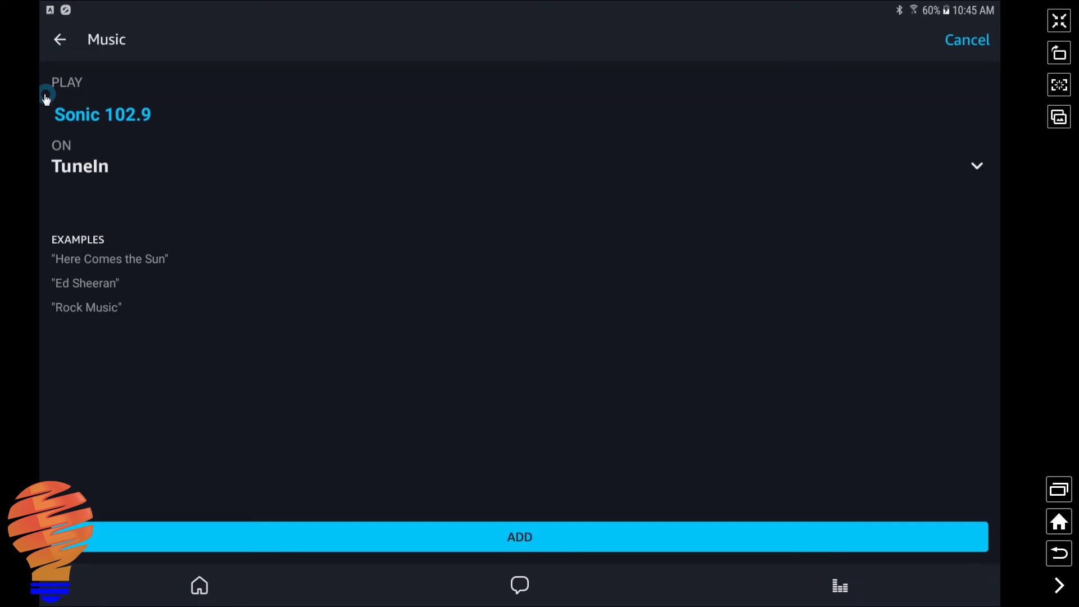
{"action": "left_click", "coordinate": [522, 540]}
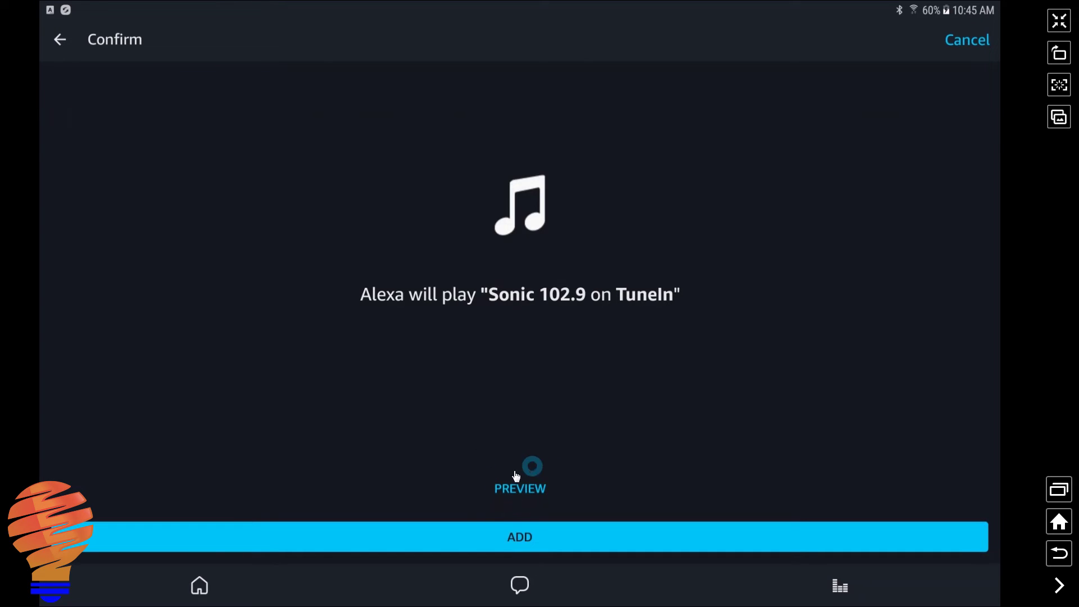
{"action": "left_click", "coordinate": [525, 490]}
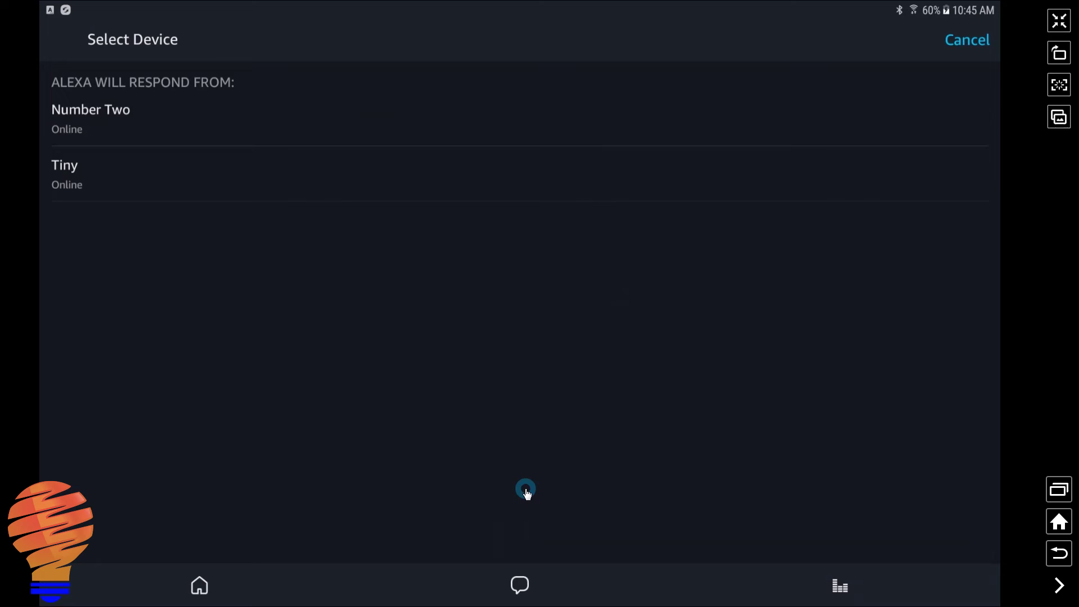
{"action": "left_click", "coordinate": [121, 113]}
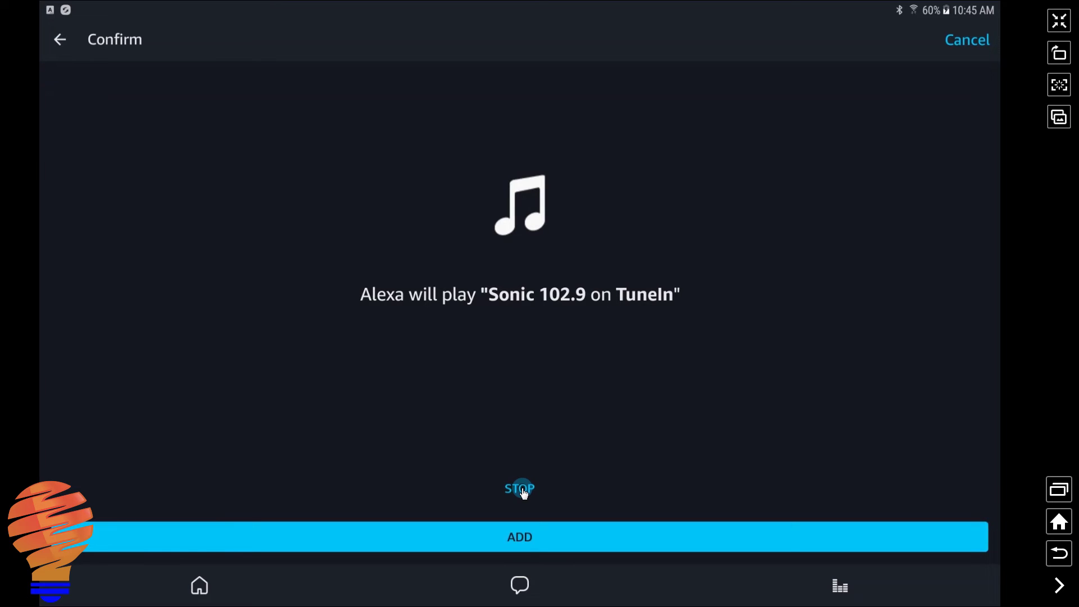
{"action": "left_click", "coordinate": [520, 489]}
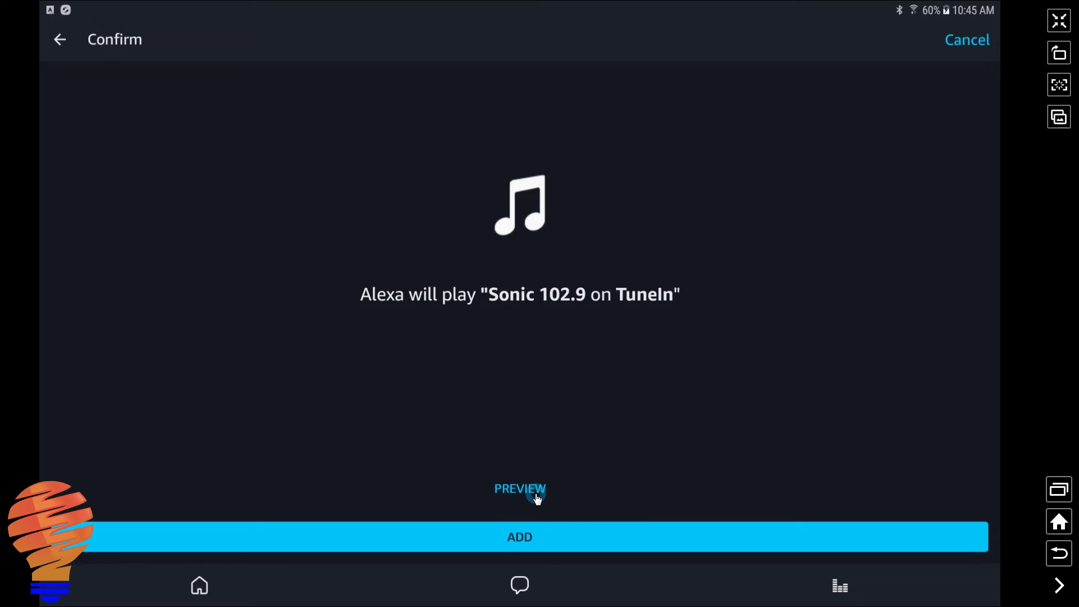
{"action": "left_click", "coordinate": [519, 539]}
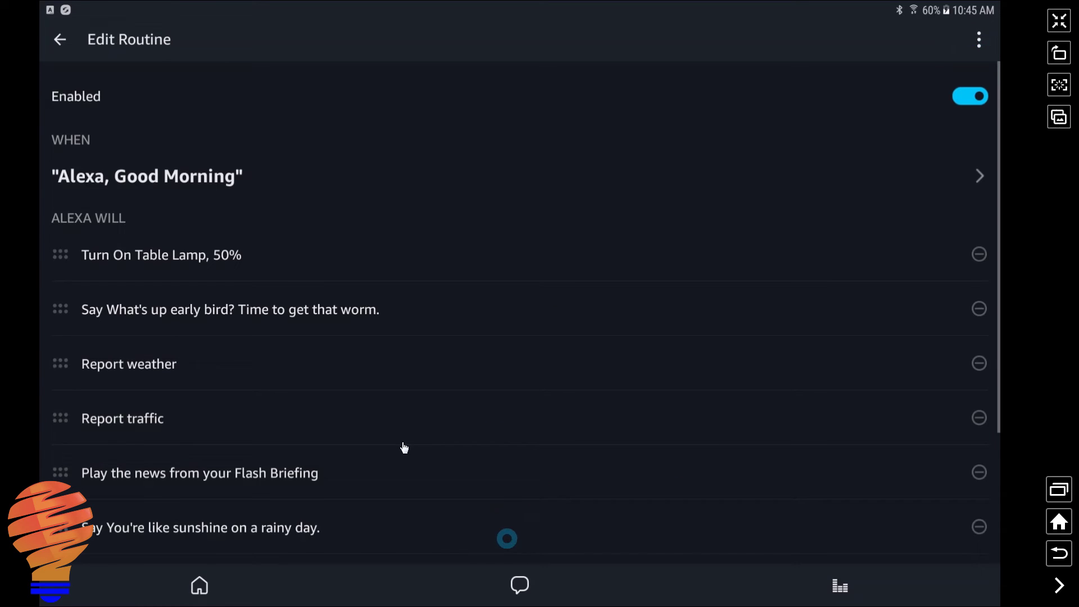
{"action": "scroll", "coordinate": [303, 315], "scroll_direction": "down", "scroll_amount": 3}
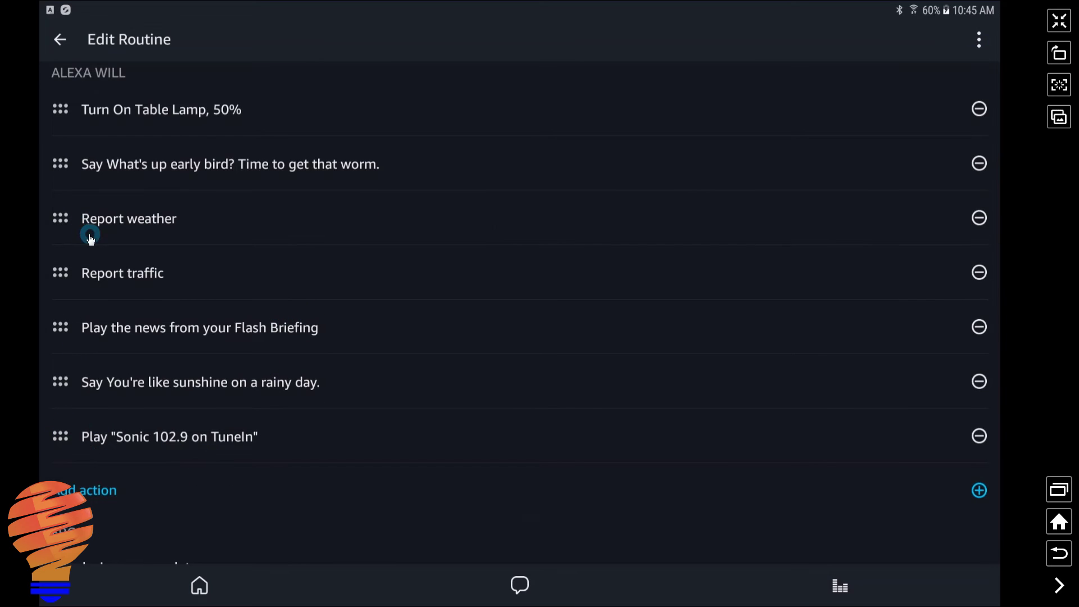
{"action": "scroll", "coordinate": [89, 234], "scroll_direction": "up", "scroll_amount": 1}
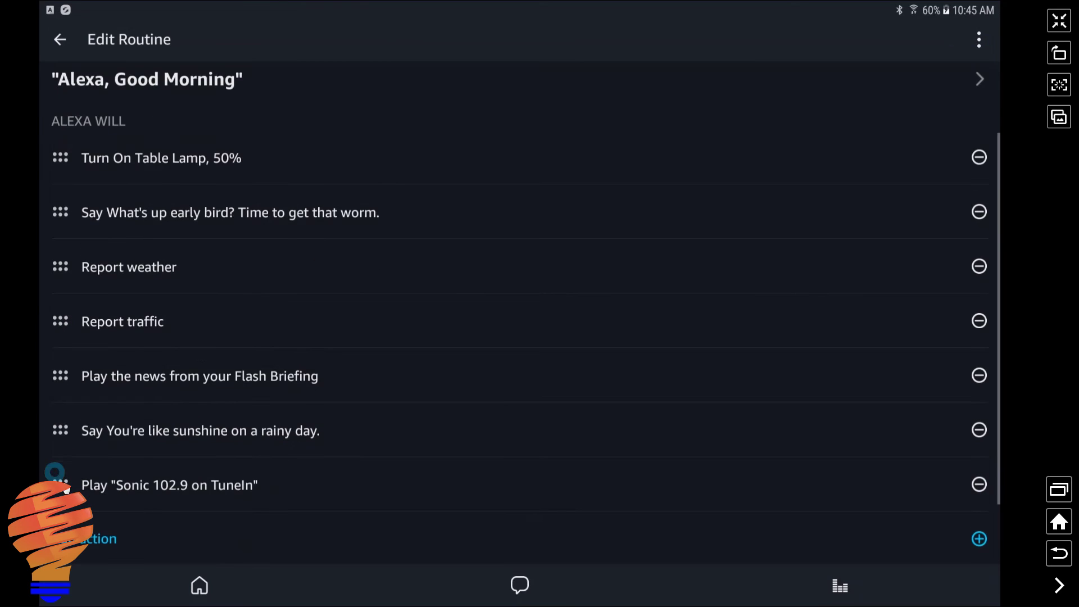
{"action": "left_click_drag", "start_coordinate": [60, 493], "coordinate": [214, 435]}
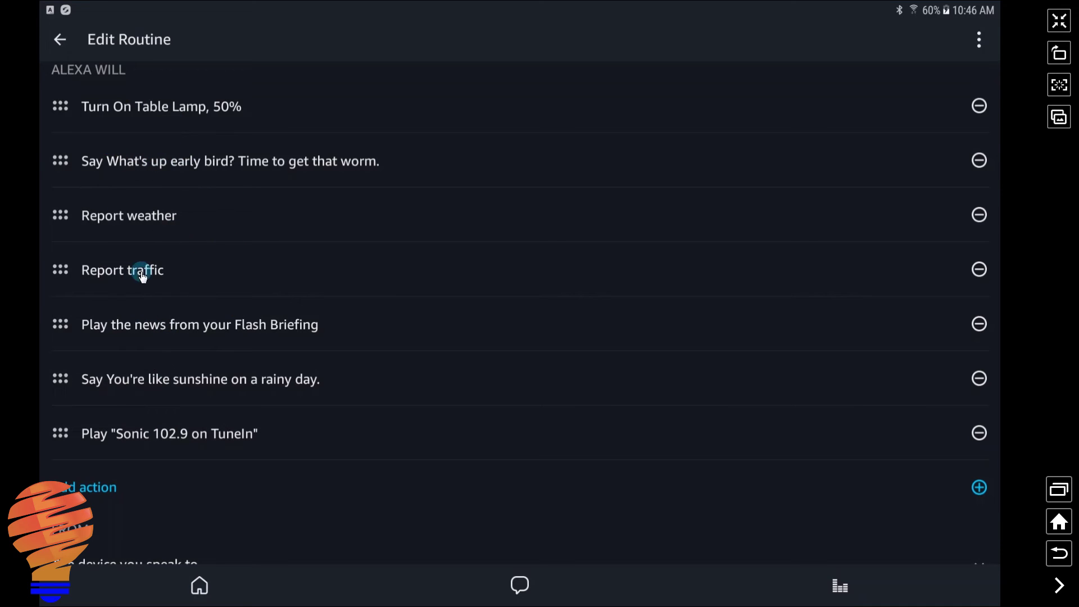
{"action": "scroll", "coordinate": [200, 304], "scroll_direction": "down", "scroll_amount": 1}
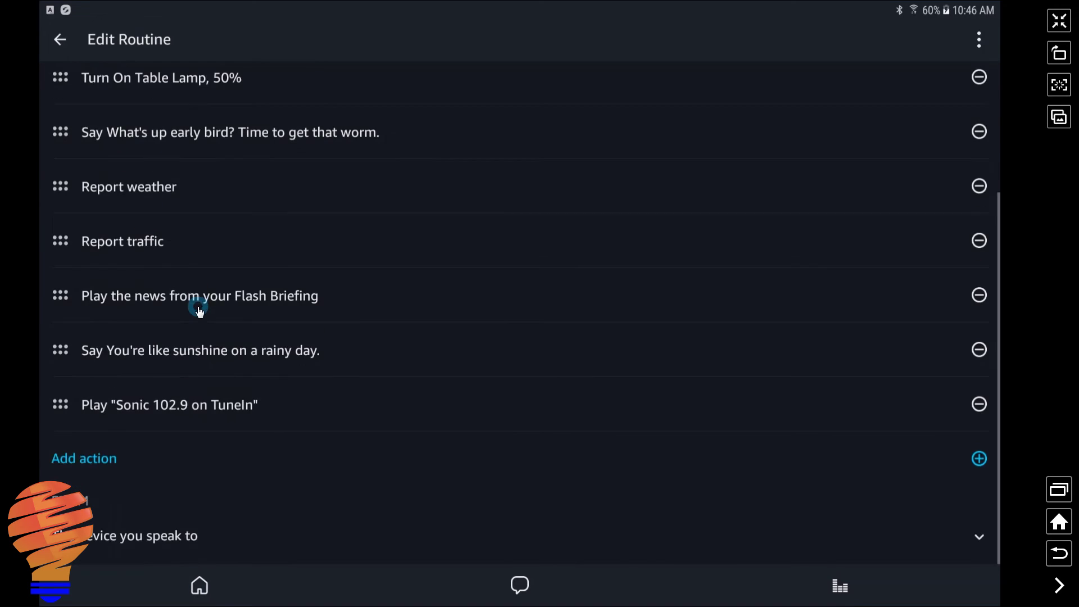
{"action": "scroll", "coordinate": [590, 343], "scroll_direction": "up", "scroll_amount": 3}
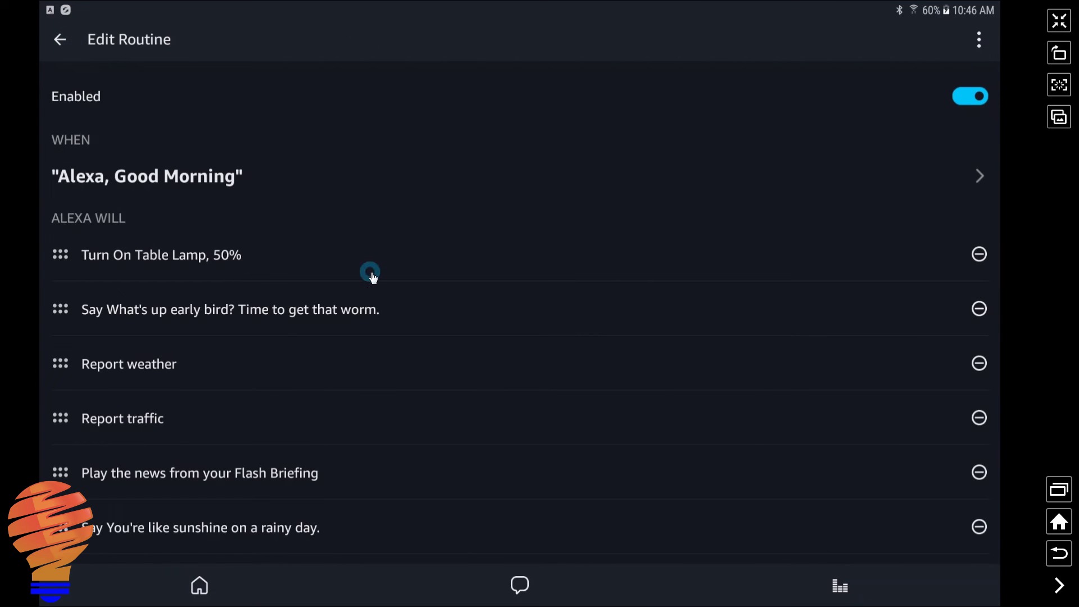
{"action": "scroll", "coordinate": [366, 279], "scroll_direction": "down", "scroll_amount": 5}
- Review the saved 'Alexa, Good Morning' routine's actions, then return to the Routines list
{"action": "left_click", "coordinate": [60, 41]}
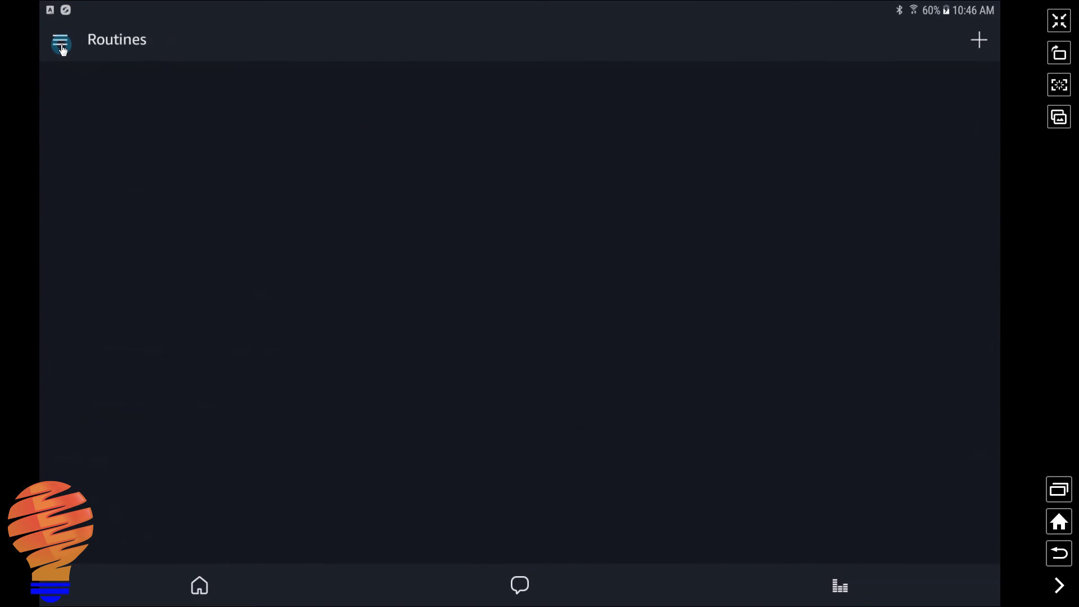
{"action": "left_click", "coordinate": [220, 114]}
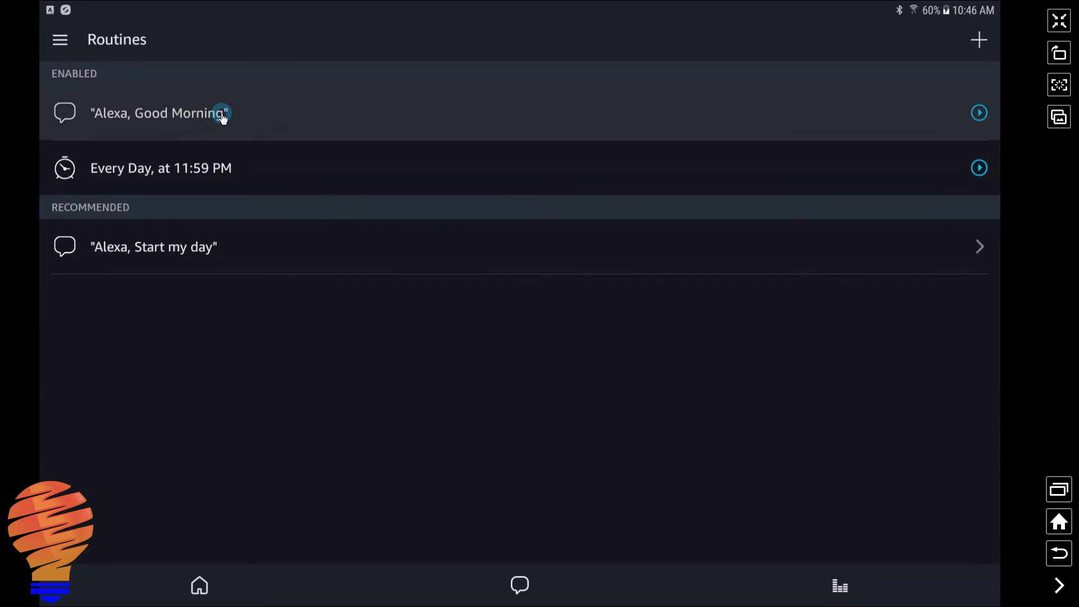
{"action": "scroll", "coordinate": [266, 241], "scroll_direction": "down", "scroll_amount": 3}
{"action": "scroll", "coordinate": [266, 247], "scroll_direction": "down", "scroll_amount": 2}
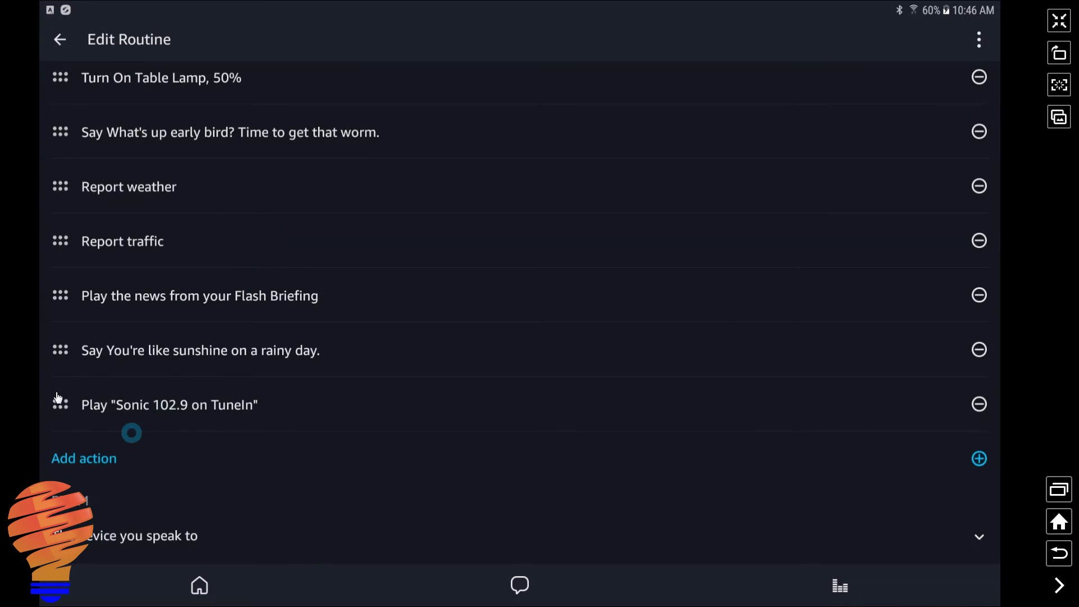
{"action": "left_click", "coordinate": [56, 39]}
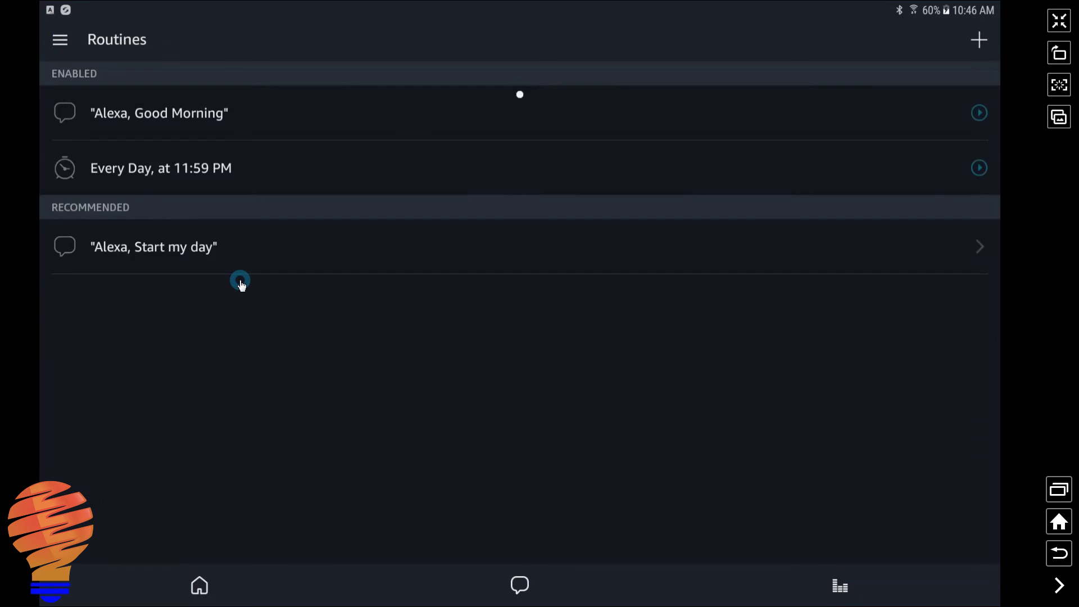